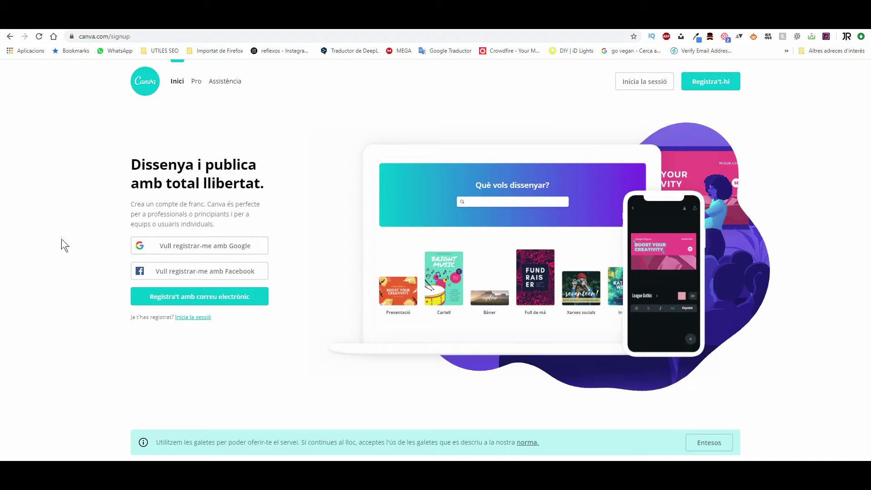
Step: Sign up with a Google account and choose personal use as the purpose
{"action": "left_click", "coordinate": [223, 246]}
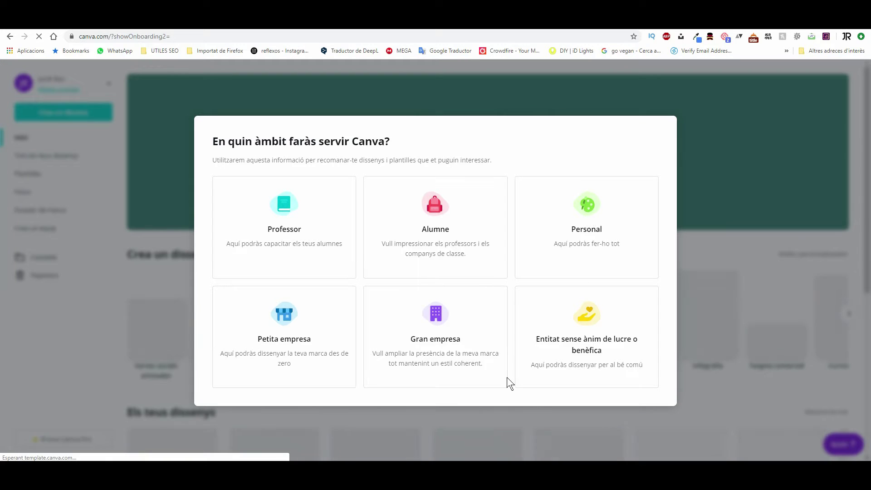
{"action": "left_click", "coordinate": [275, 334]}
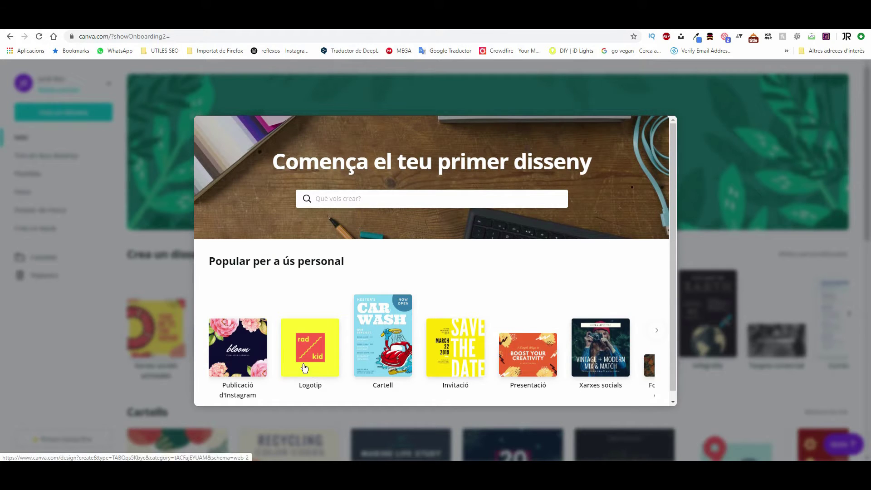
Step: Search the design types for "youtube" and create a YouTube thumbnail design (1280 × 720 px)
{"action": "left_click", "coordinate": [656, 333]}
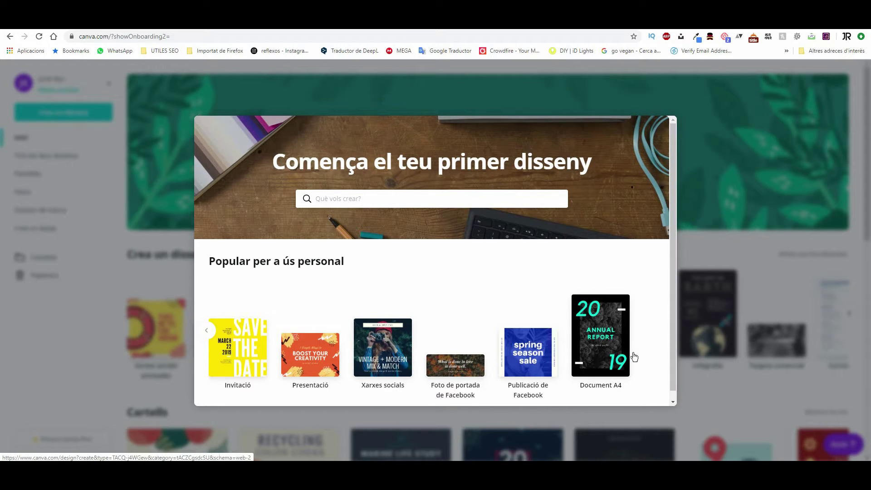
{"action": "left_click", "coordinate": [358, 201]}
{"action": "type", "text": "youtube"}
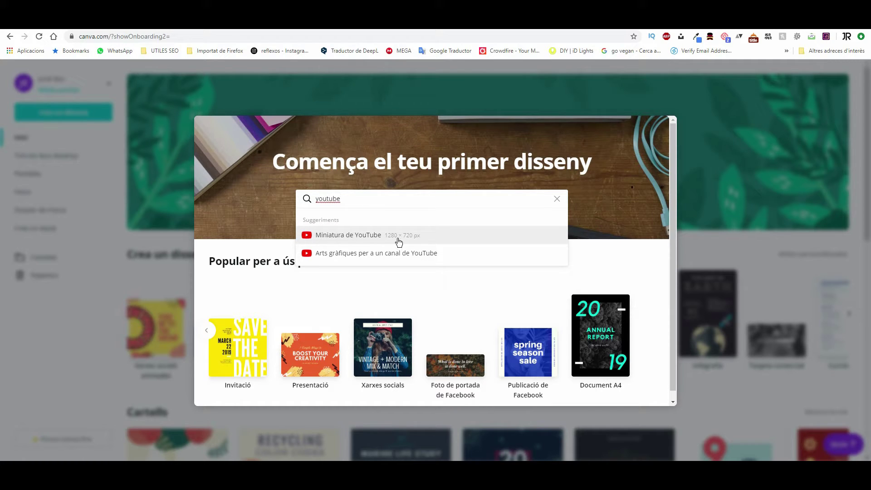
{"action": "left_click", "coordinate": [361, 235]}
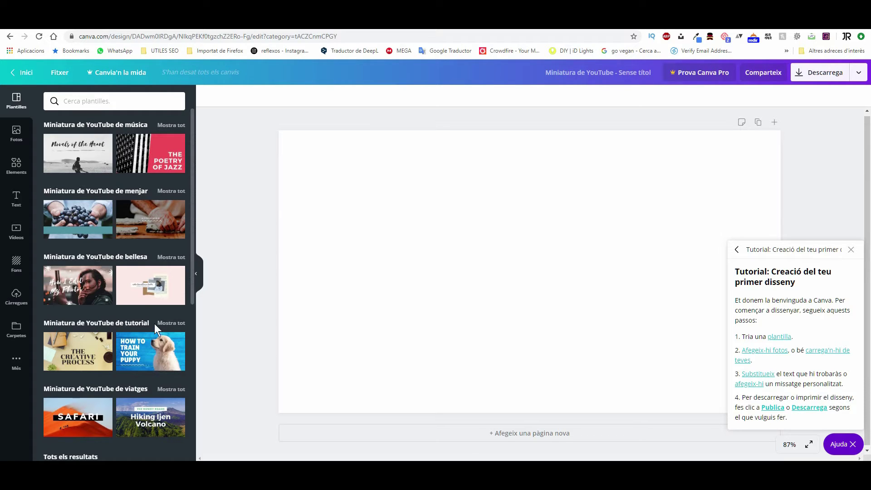
Step: Browse the available YouTube thumbnail templates and close the first-design tutorial
{"action": "scroll", "coordinate": [136, 317], "scroll_direction": "down", "scroll_amount": 10}
{"action": "scroll", "coordinate": [126, 250], "scroll_direction": "down", "scroll_amount": 1}
{"action": "scroll", "coordinate": [126, 249], "scroll_direction": "down", "scroll_amount": 2}
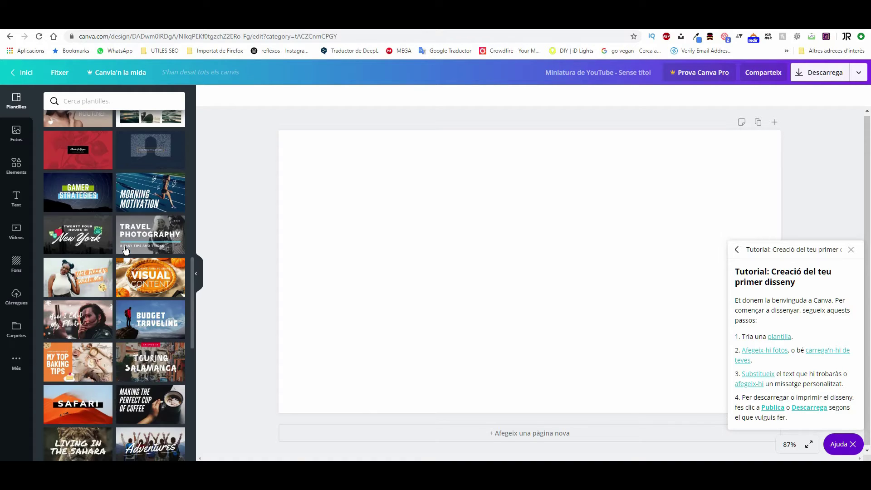
{"action": "scroll", "coordinate": [126, 250], "scroll_direction": "down", "scroll_amount": 2}
{"action": "scroll", "coordinate": [126, 250], "scroll_direction": "up", "scroll_amount": 15}
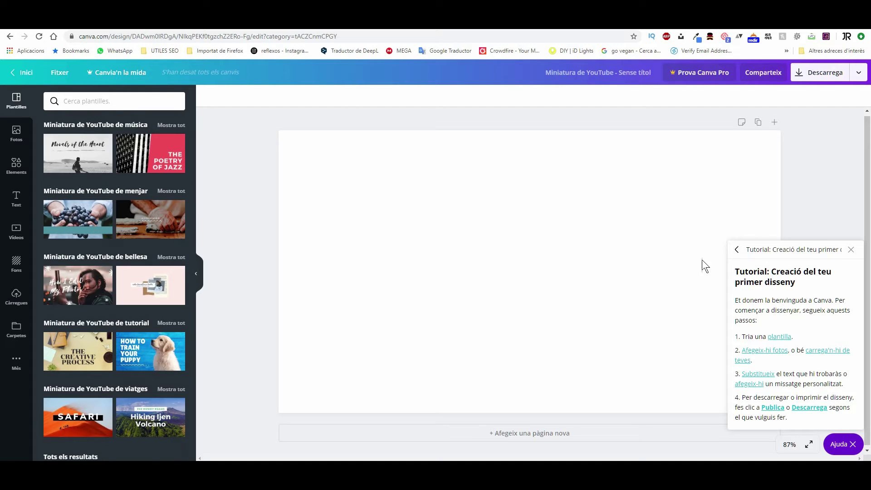
{"action": "left_click", "coordinate": [463, 252]}
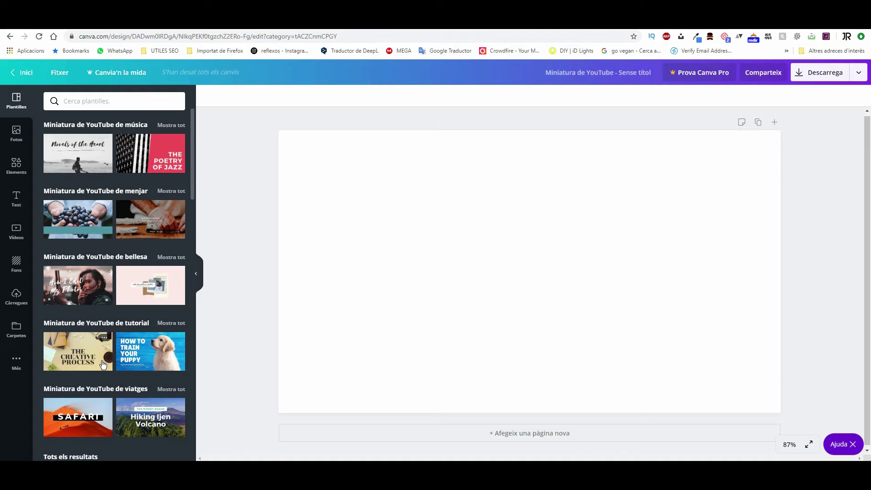
{"action": "scroll", "coordinate": [106, 312], "scroll_direction": "down", "scroll_amount": 4}
{"action": "scroll", "coordinate": [113, 326], "scroll_direction": "down", "scroll_amount": 12}
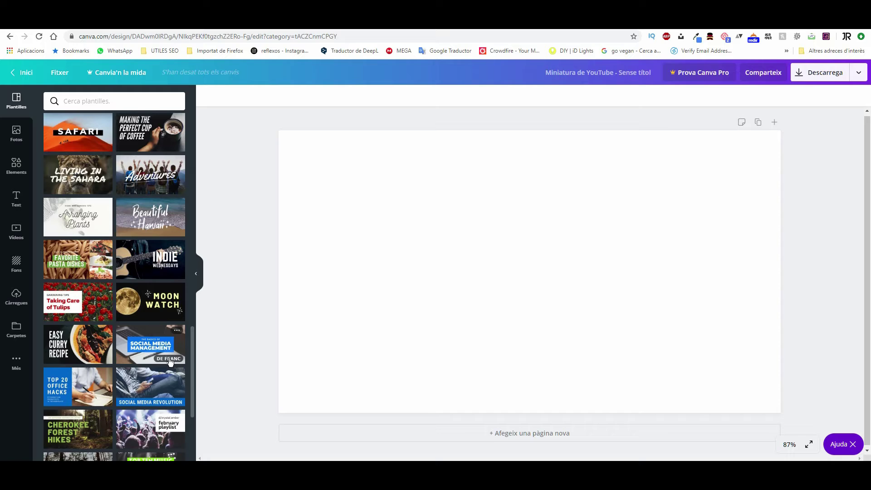
{"action": "scroll", "coordinate": [107, 233], "scroll_direction": "up", "scroll_amount": 7}
{"action": "scroll", "coordinate": [107, 232], "scroll_direction": "up", "scroll_amount": 10}
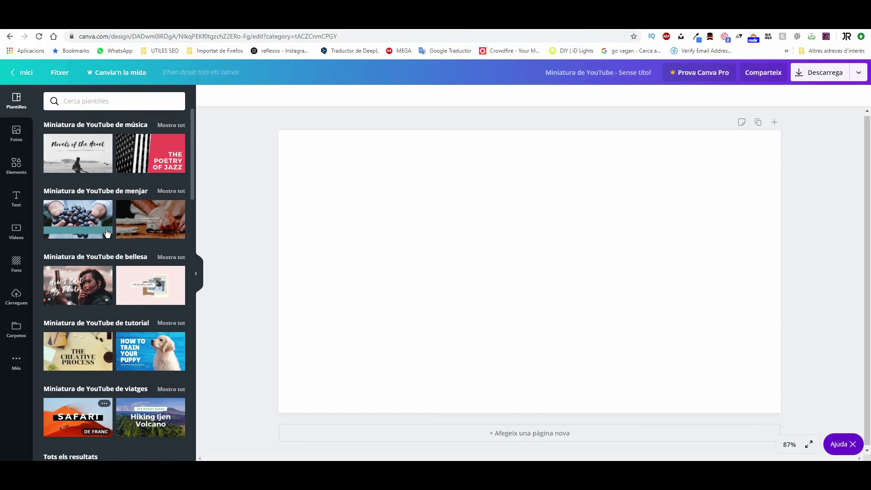
Step: Show all food-themed YouTube thumbnail templates and look through them
{"action": "left_click", "coordinate": [171, 191]}
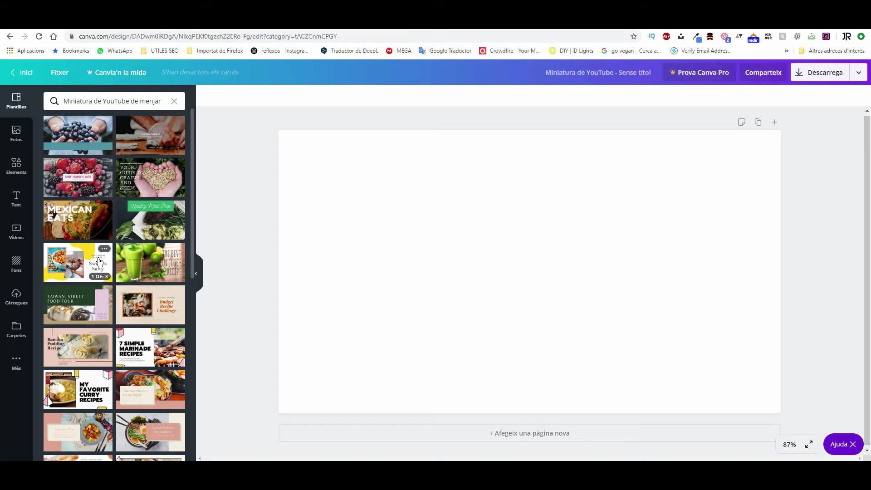
{"action": "scroll", "coordinate": [83, 334], "scroll_direction": "down", "scroll_amount": 2}
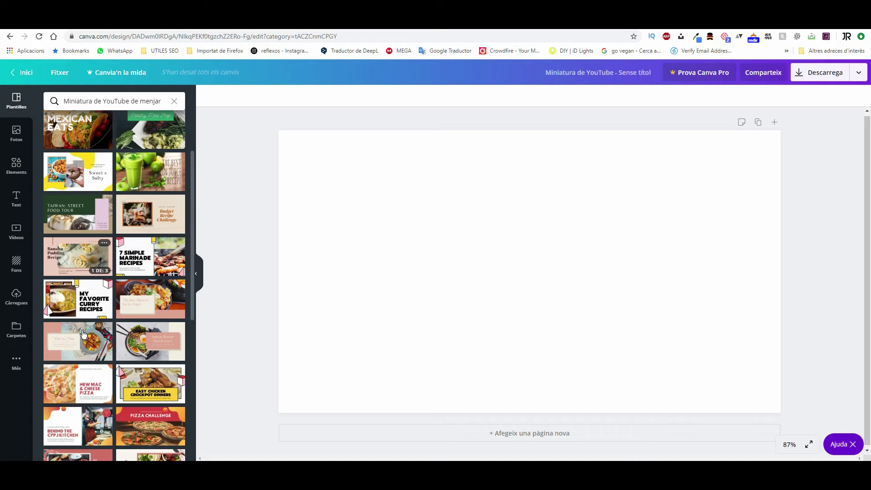
{"action": "scroll", "coordinate": [83, 334], "scroll_direction": "down", "scroll_amount": 1}
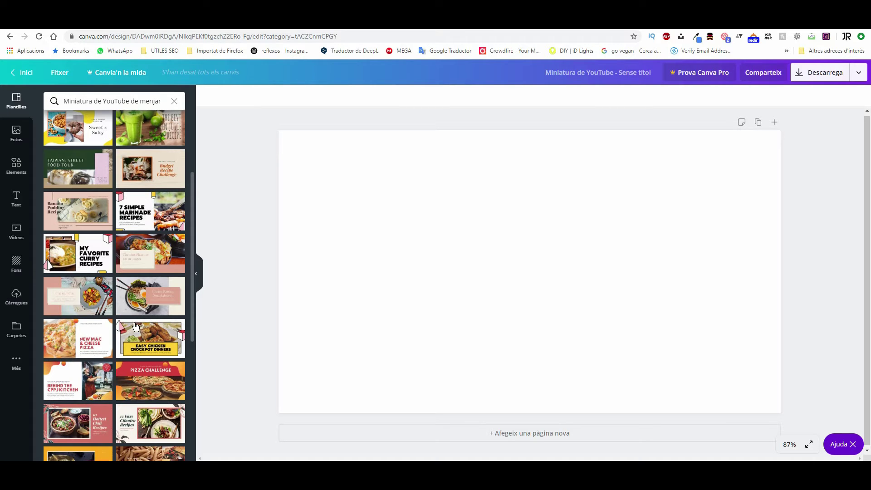
{"action": "scroll", "coordinate": [135, 325], "scroll_direction": "up", "scroll_amount": 3}
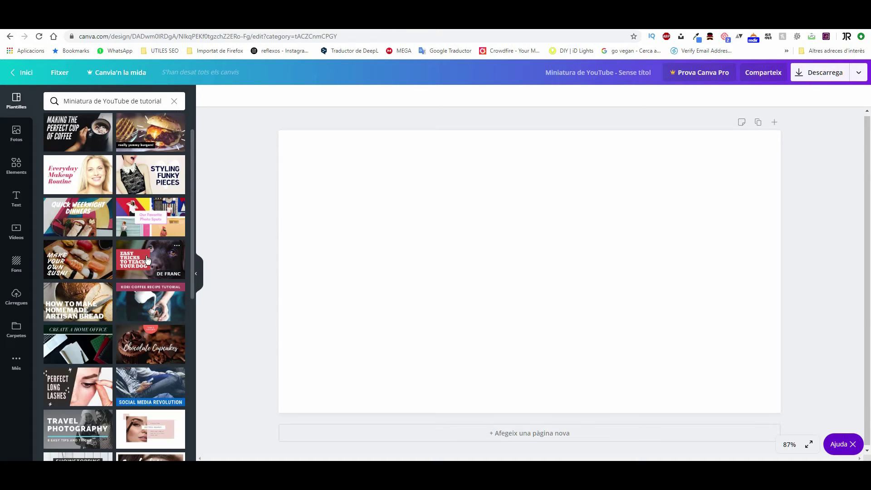
Step: Apply the free "Easy Tricks to Teach Your Dog" template from the tutorial thumbnails to the page
{"action": "left_click", "coordinate": [166, 264]}
{"action": "left_click", "coordinate": [499, 373]}
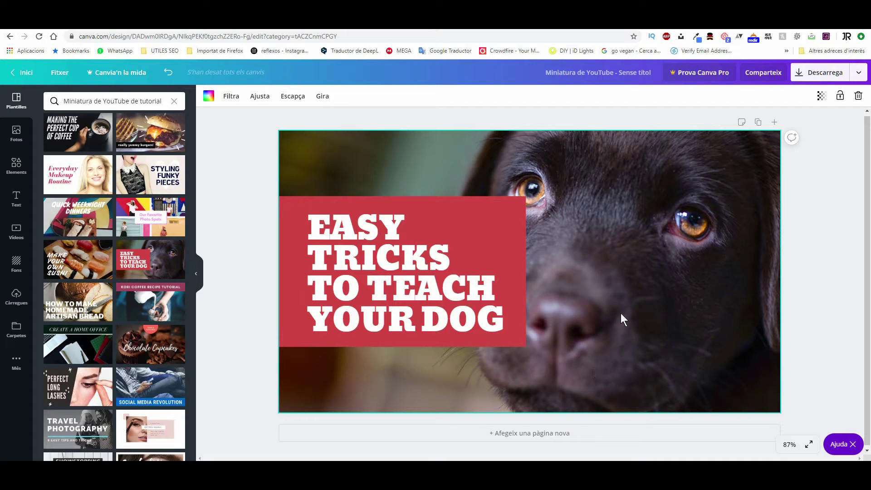
Step: Replace the whole headline text with "COM CREAR MINIATURES PER A YOUTUBE"
{"action": "left_click", "coordinate": [448, 275]}
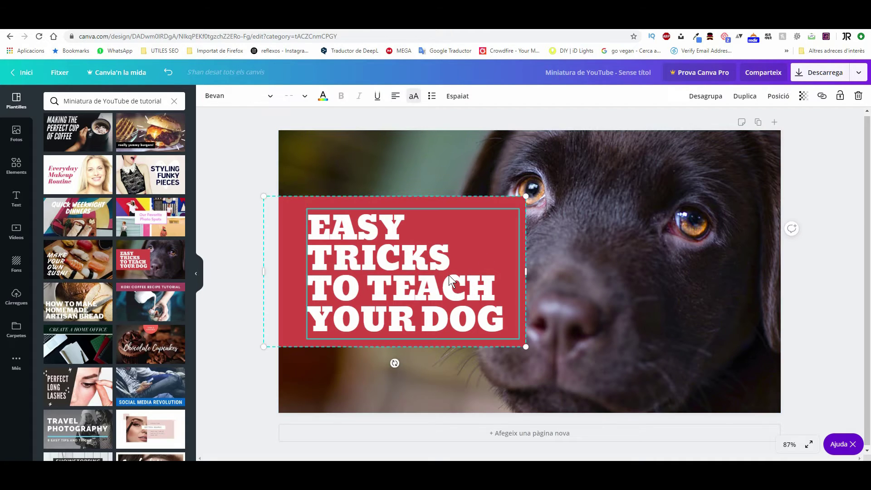
{"action": "double_click", "coordinate": [472, 313]}
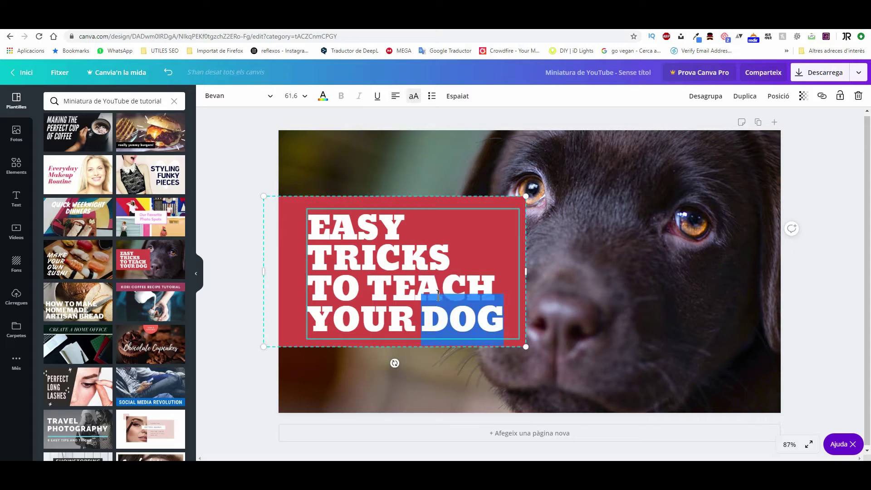
{"action": "left_click", "coordinate": [488, 314]}
{"action": "left_click_drag", "start_coordinate": [489, 314], "coordinate": [304, 231]}
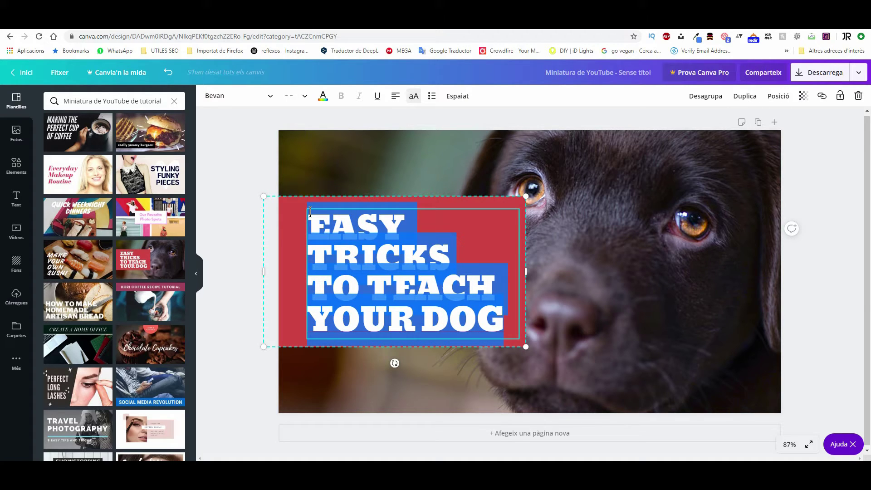
{"action": "type", "text": "COM"}
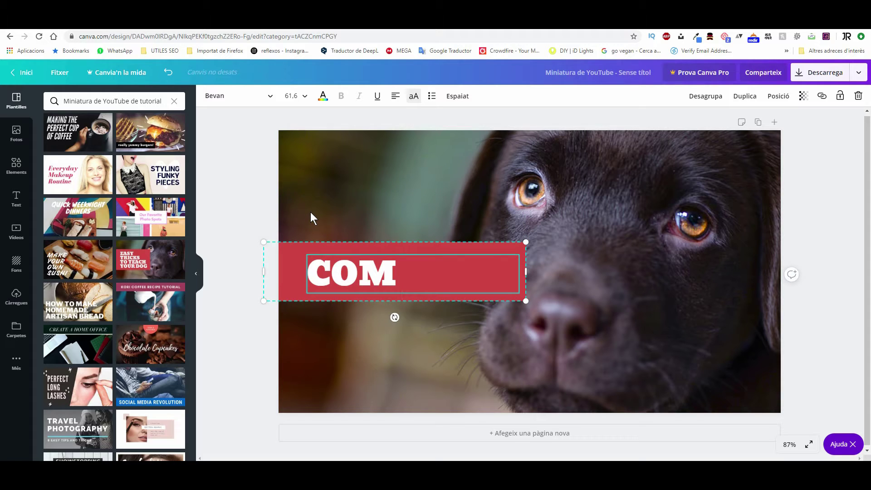
{"action": "type", "text": " CREAR M"}
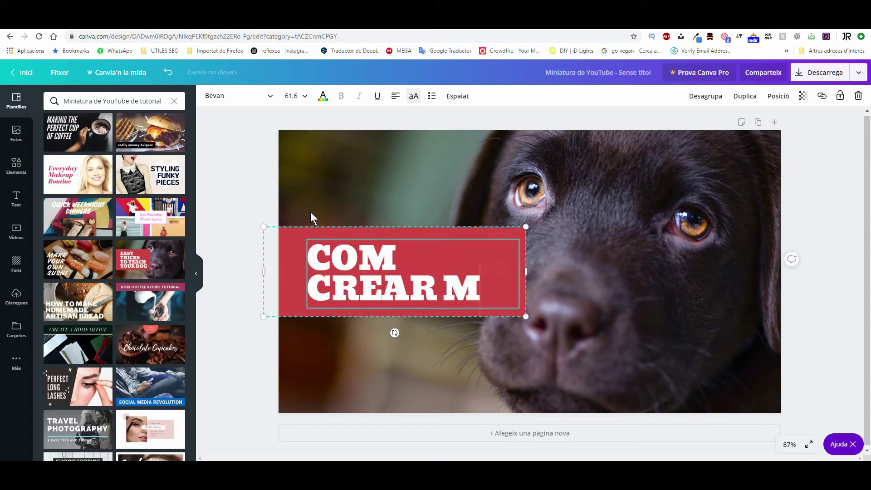
{"action": "type", "text": "INIATURES"}
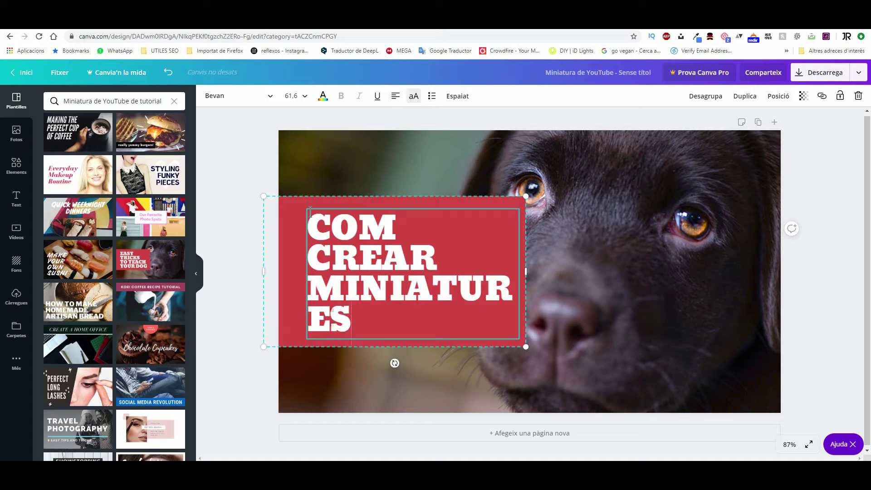
{"action": "type", "text": " PER A YOUTUG"}
{"action": "key", "text": "BackSpace"}
{"action": "type", "text": "BE"}
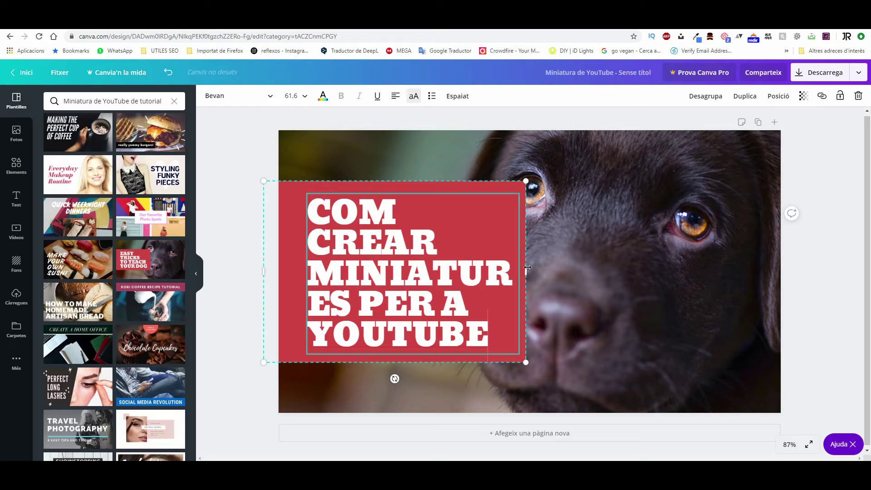
Step: Widen the red headline block so MINIATURES fits on one line, and move it into the thumbnail's lower-left corner
{"action": "left_click_drag", "start_coordinate": [538, 270], "coordinate": [582, 269]}
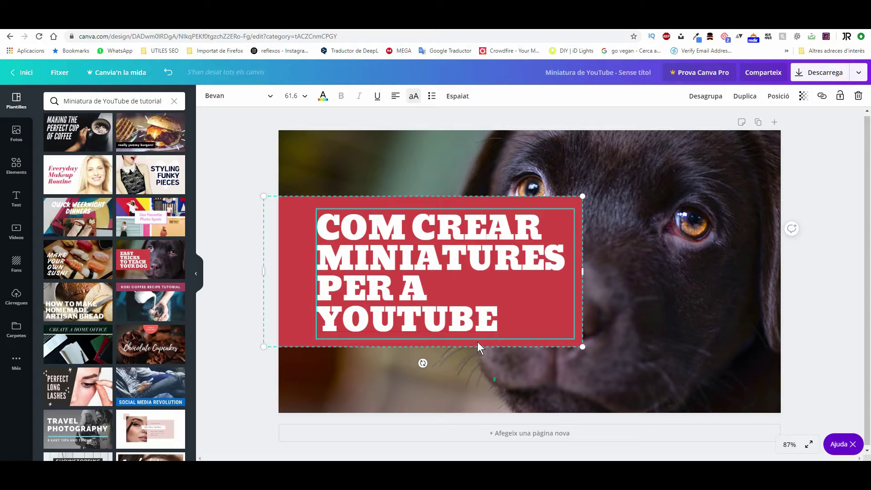
{"action": "left_click_drag", "start_coordinate": [508, 341], "coordinate": [524, 405]}
{"action": "left_click", "coordinate": [474, 373]}
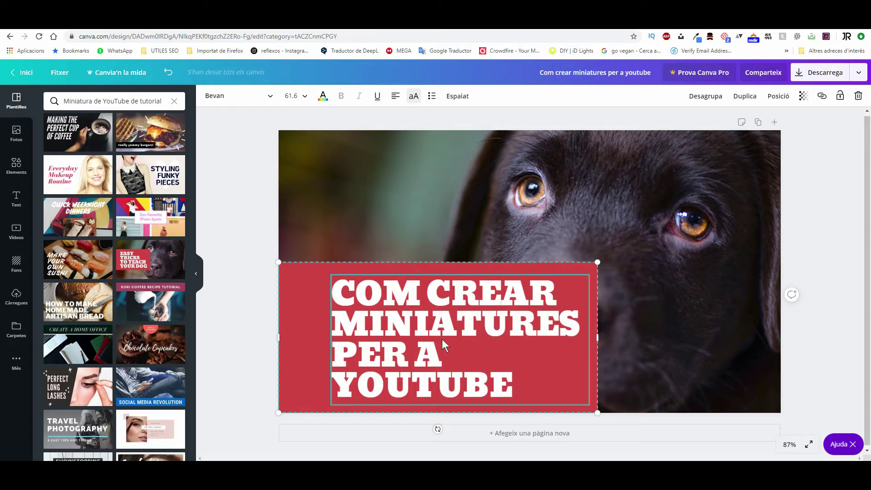
Step: Try to shift the headline text left inside the red rectangle and undo the move
{"action": "mouse_move", "coordinate": [330, 318]}
{"action": "left_mouse_down"}
{"action": "mouse_move", "coordinate": [309, 319]}
{"action": "mouse_move", "coordinate": [333, 321]}
{"action": "left_mouse_up"}
{"action": "left_click_drag", "start_coordinate": [339, 268], "coordinate": [309, 273]}
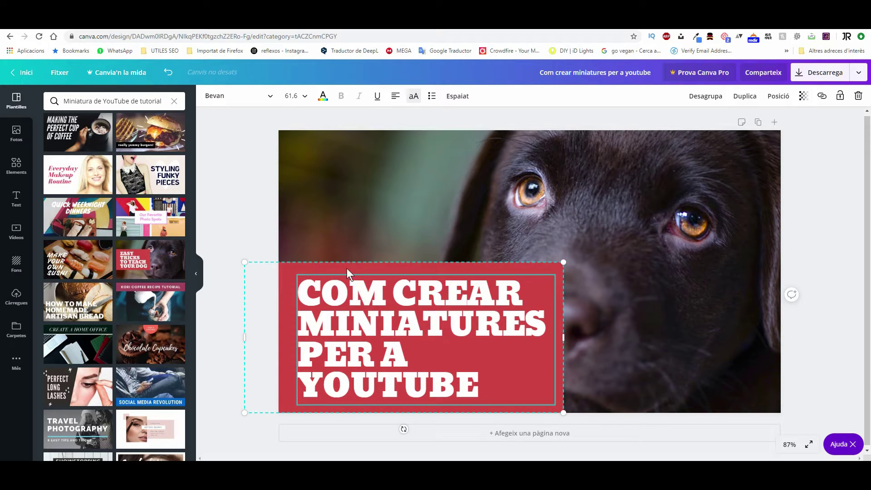
{"action": "left_click", "coordinate": [346, 268]}
{"action": "key", "text": "ctrl+z"}
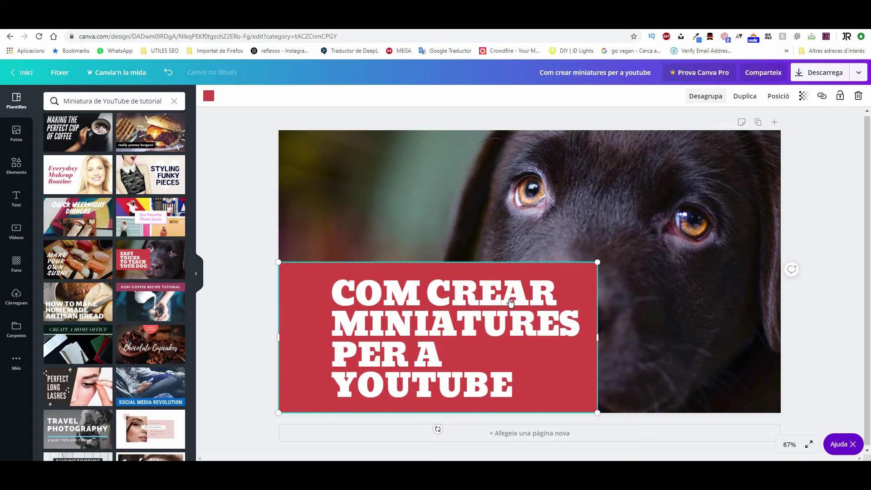
Step: Ungroup the headline block and move only the text slightly left inside the red rectangle
{"action": "left_click", "coordinate": [413, 283]}
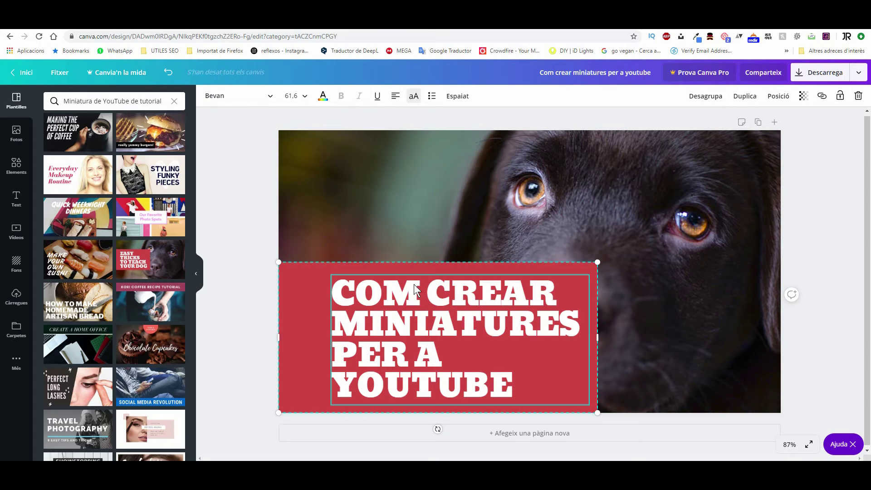
{"action": "left_click", "coordinate": [316, 272]}
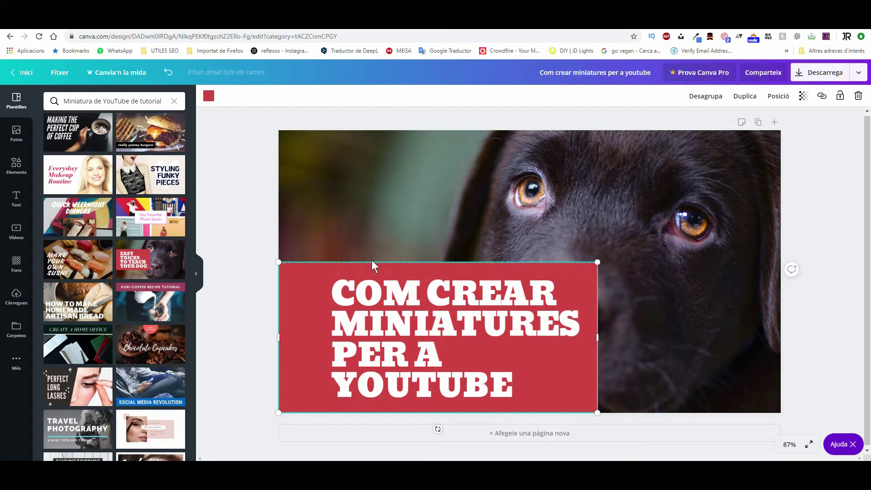
{"action": "left_click", "coordinate": [512, 280]}
{"action": "left_click", "coordinate": [706, 96]}
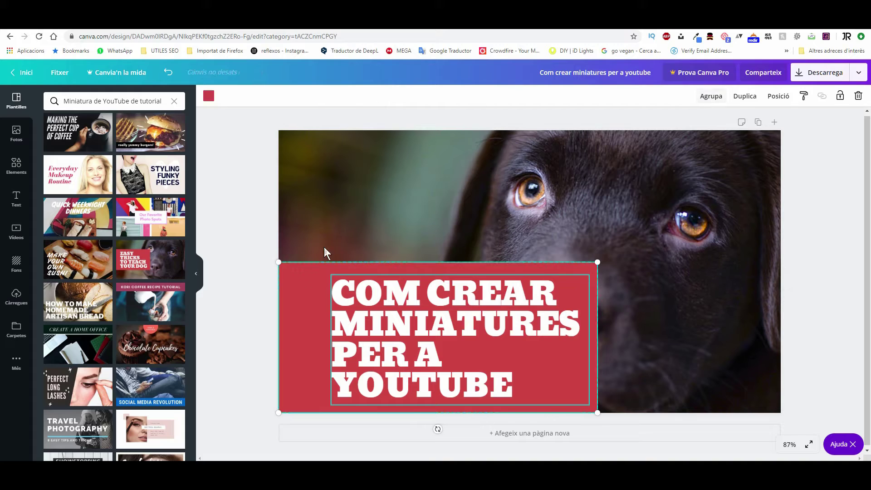
{"action": "left_click", "coordinate": [352, 306]}
{"action": "left_click_drag", "start_coordinate": [341, 321], "coordinate": [315, 322]}
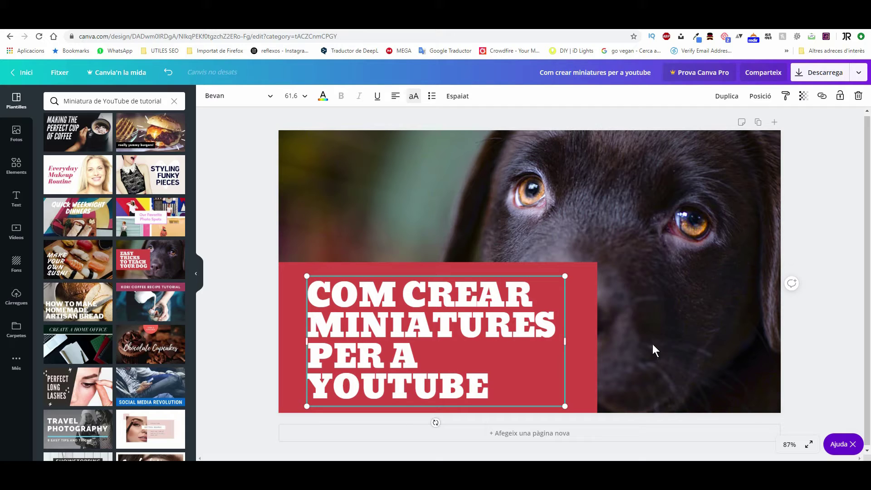
Step: Group the headline text with the red rectangle and move the group up along the thumbnail's left edge
{"action": "left_click", "coordinate": [620, 347]}
{"action": "left_click_drag", "start_coordinate": [626, 349], "coordinate": [530, 359]}
{"action": "left_click", "coordinate": [708, 98]}
{"action": "left_click_drag", "start_coordinate": [546, 327], "coordinate": [542, 279]}
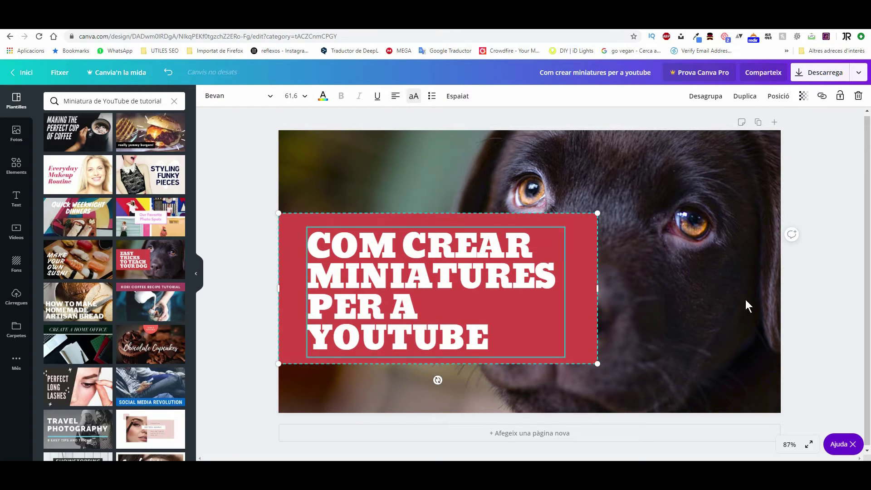
Step: Ungroup the headline block and scale the text and rectangle down together from the upper-right corner
{"action": "left_click", "coordinate": [721, 310]}
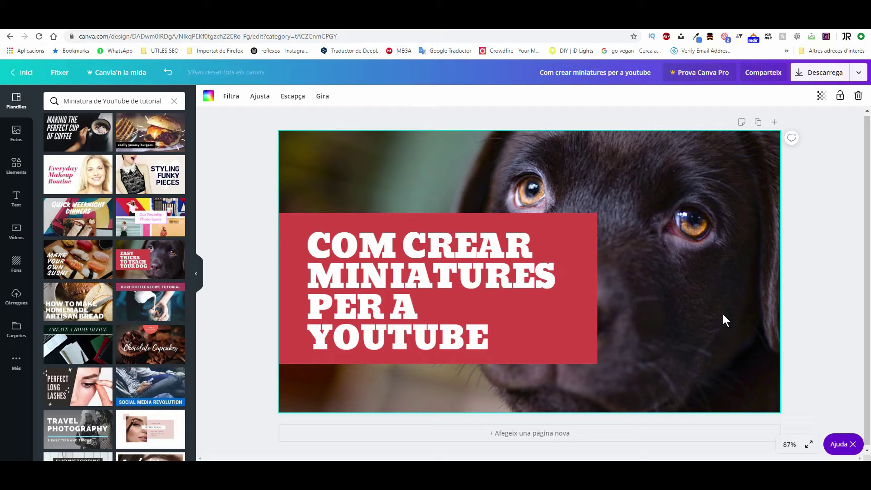
{"action": "left_click", "coordinate": [562, 305]}
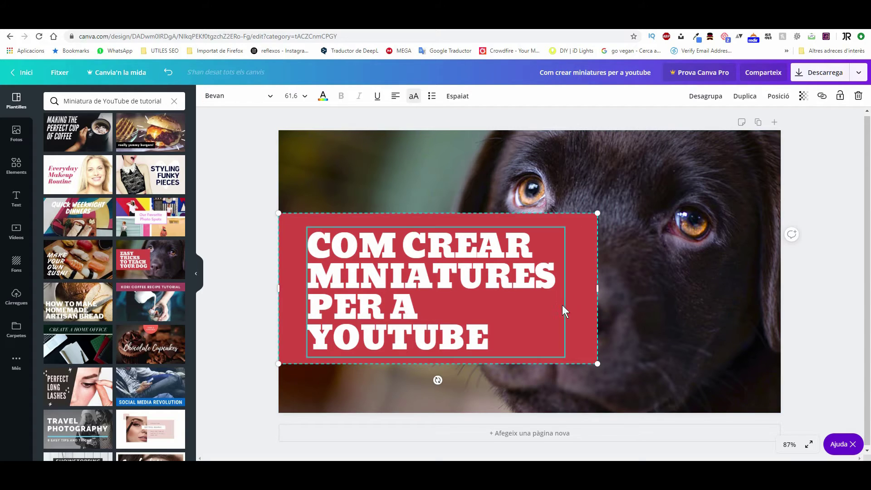
{"action": "left_click", "coordinate": [704, 96]}
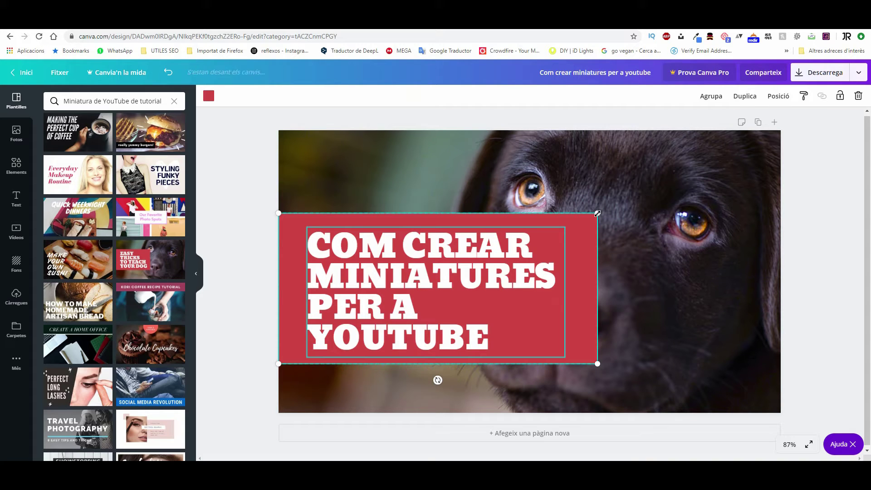
{"action": "left_click_drag", "start_coordinate": [586, 216], "coordinate": [536, 242]}
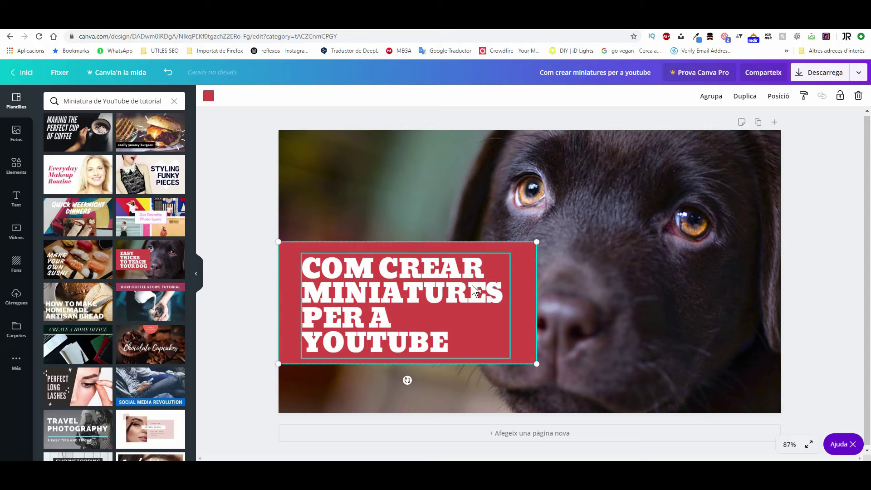
Step: Move the headline text and red rectangle together slightly up along the thumbnail's left edge
{"action": "left_click_drag", "start_coordinate": [518, 324], "coordinate": [584, 312]}
{"action": "left_click", "coordinate": [585, 313]}
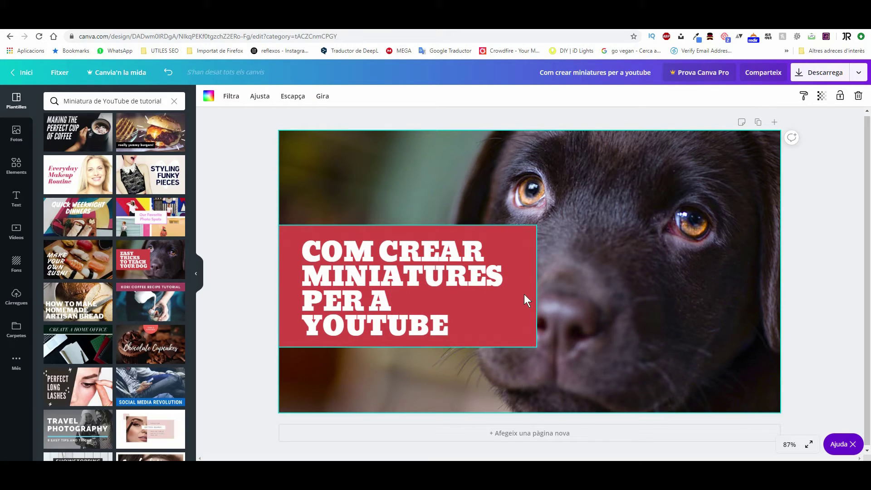
Step: Try Aileron Heavy on the headline text and settle on the Alegreya Sans SC Black font
{"action": "left_click", "coordinate": [485, 273]}
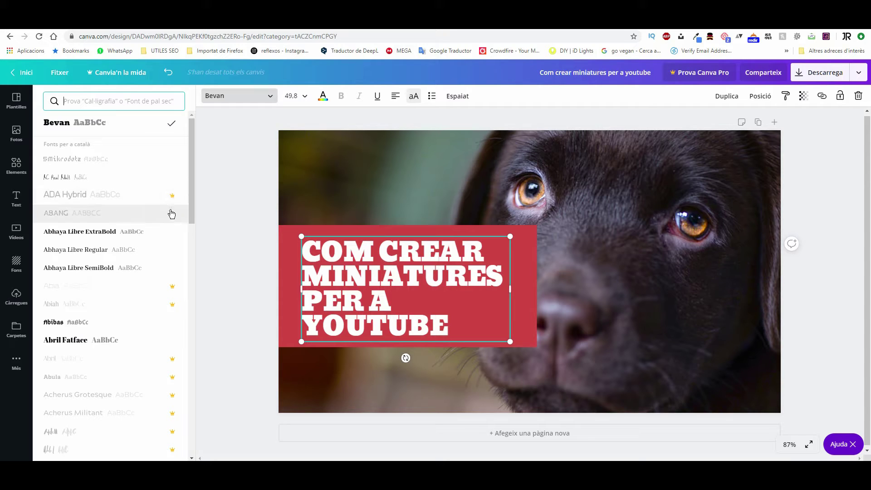
{"action": "scroll", "coordinate": [67, 253], "scroll_direction": "down", "scroll_amount": 1}
{"action": "scroll", "coordinate": [66, 254], "scroll_direction": "down", "scroll_amount": 5}
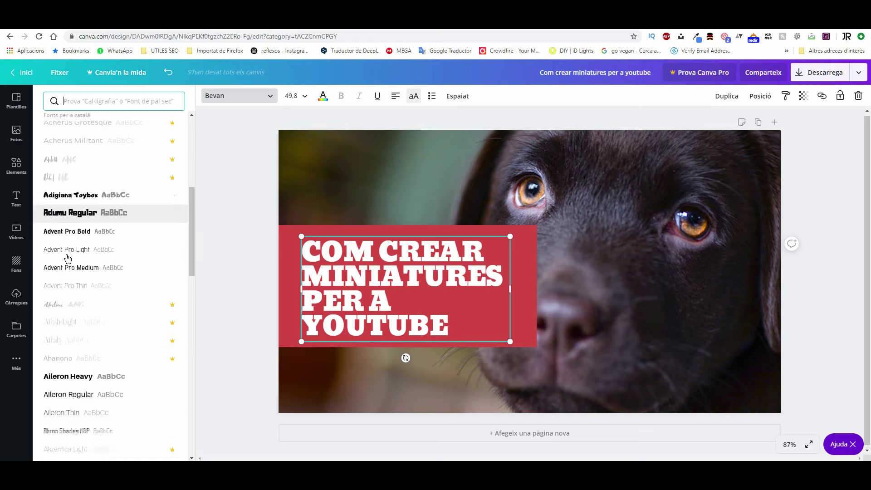
{"action": "scroll", "coordinate": [67, 259], "scroll_direction": "down", "scroll_amount": 2}
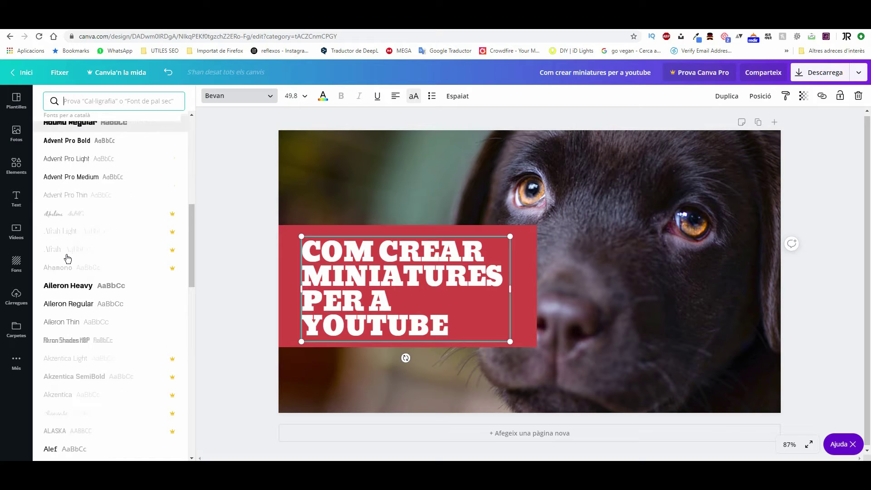
{"action": "left_click", "coordinate": [73, 288]}
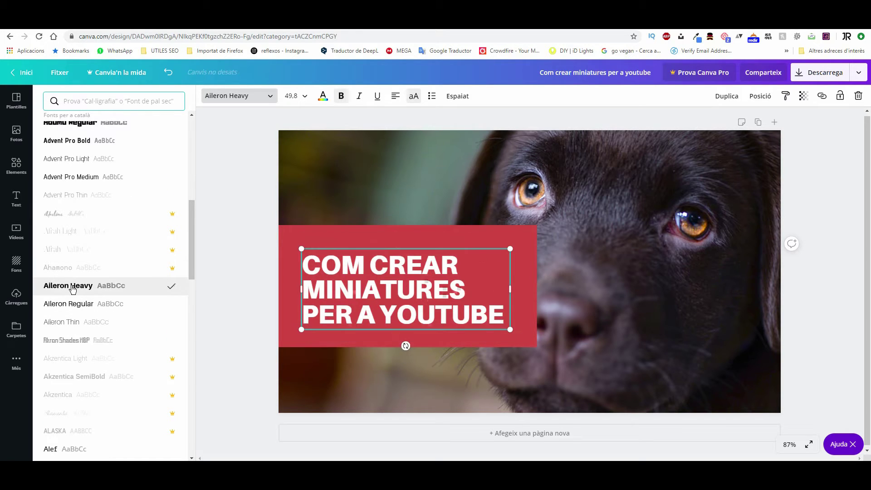
{"action": "scroll", "coordinate": [70, 301], "scroll_direction": "down", "scroll_amount": 5}
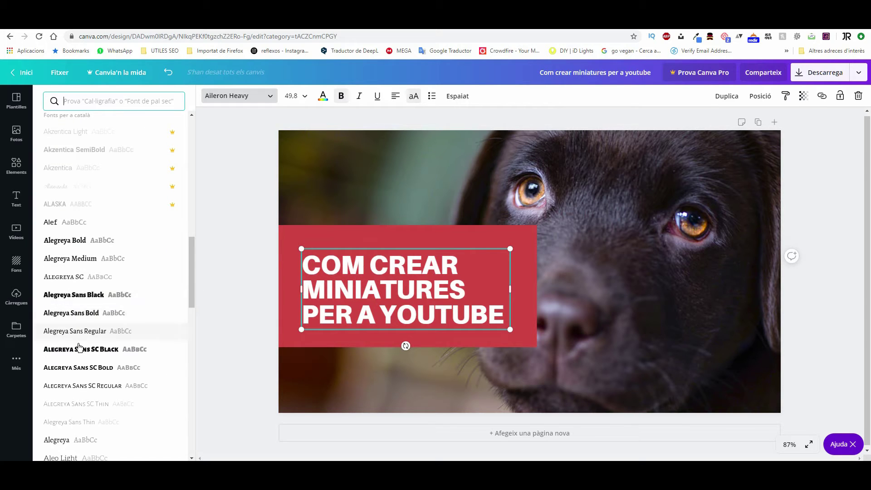
{"action": "left_click", "coordinate": [79, 349]}
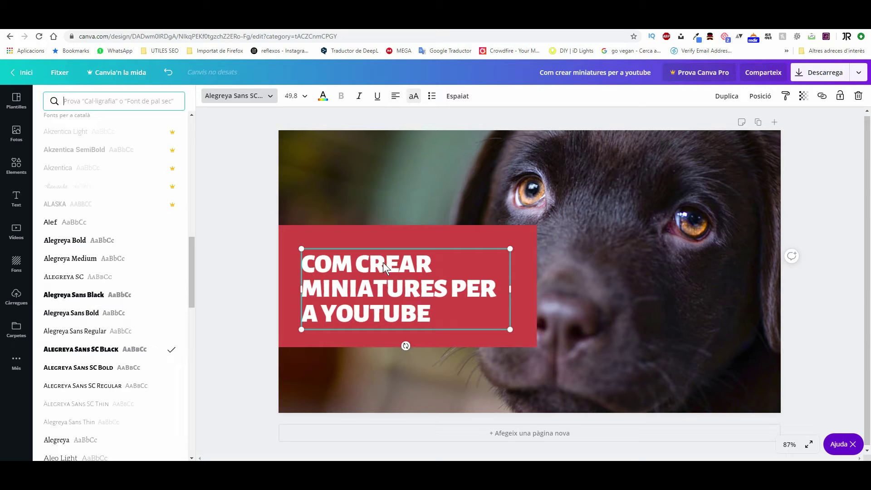
Step: Widen the headline text box, enlarge its text to size 53.5 and centre it inside the red rectangle
{"action": "left_click_drag", "start_coordinate": [381, 253], "coordinate": [378, 251]}
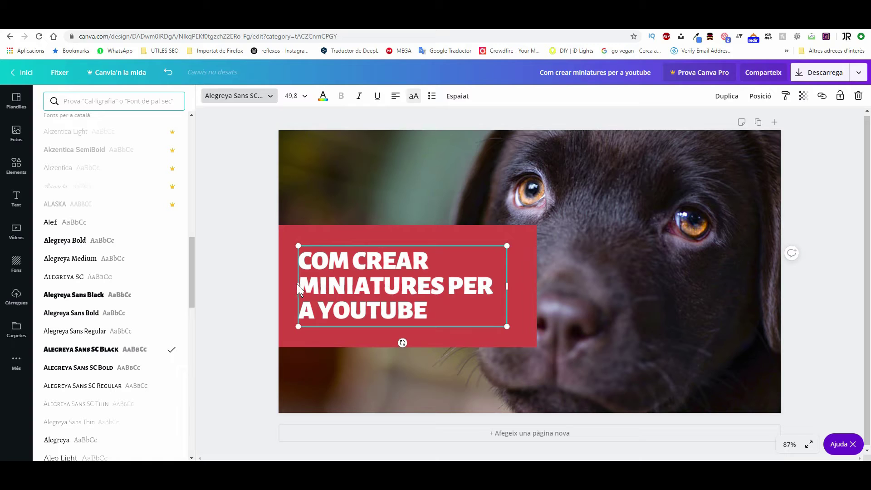
{"action": "mouse_move", "coordinate": [296, 284]}
{"action": "left_mouse_down"}
{"action": "mouse_move", "coordinate": [271, 284]}
{"action": "mouse_move", "coordinate": [288, 284]}
{"action": "left_mouse_up"}
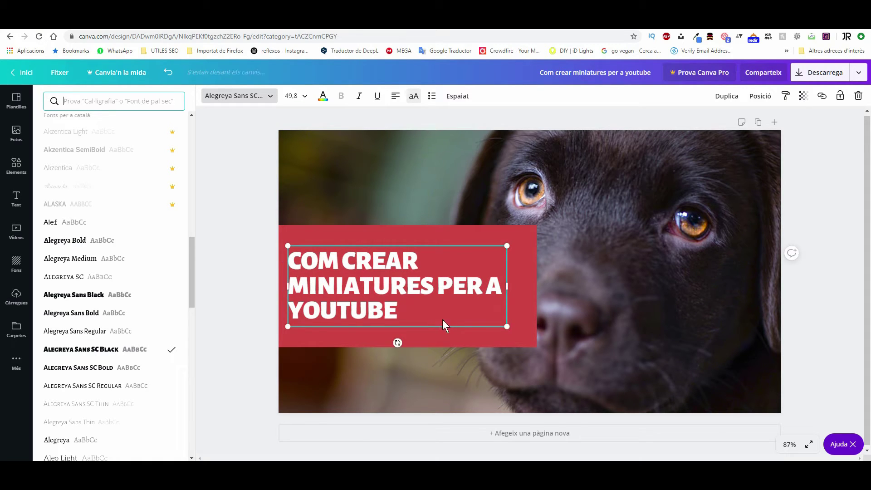
{"action": "left_click_drag", "start_coordinate": [508, 327], "coordinate": [519, 340]}
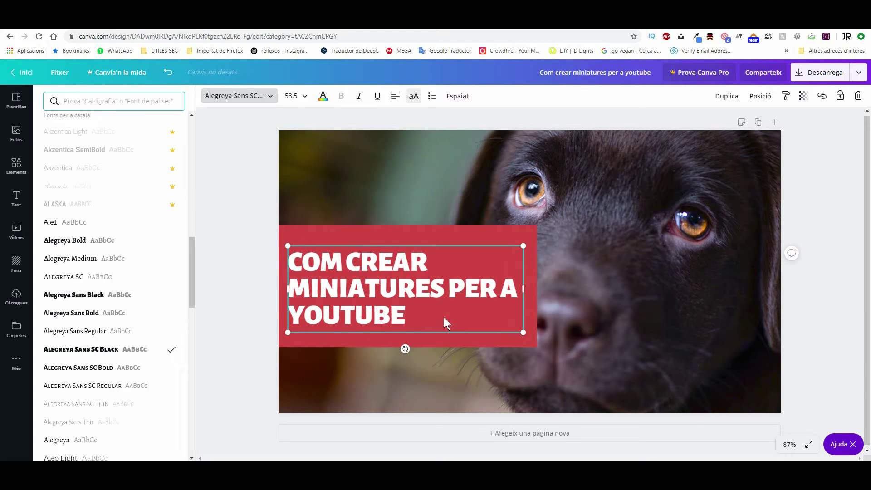
{"action": "left_click_drag", "start_coordinate": [523, 245], "coordinate": [524, 245]}
{"action": "left_click_drag", "start_coordinate": [400, 291], "coordinate": [400, 288]}
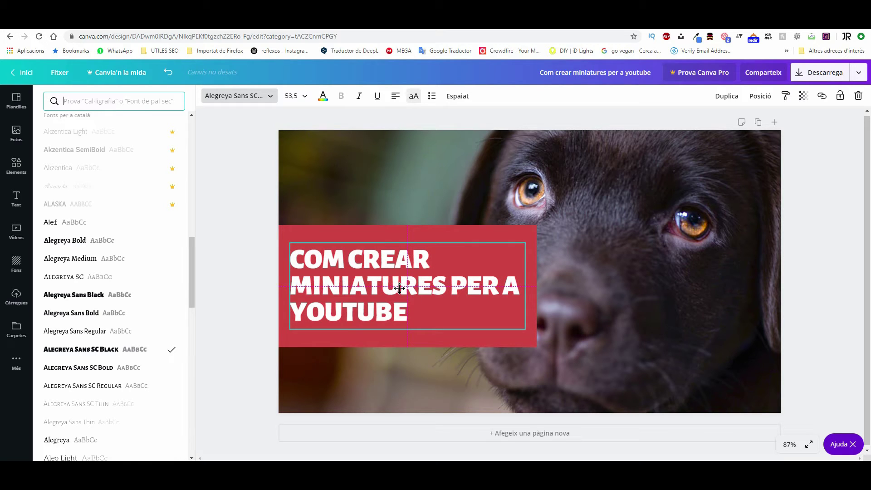
{"action": "left_click_drag", "start_coordinate": [399, 288], "coordinate": [399, 288]}
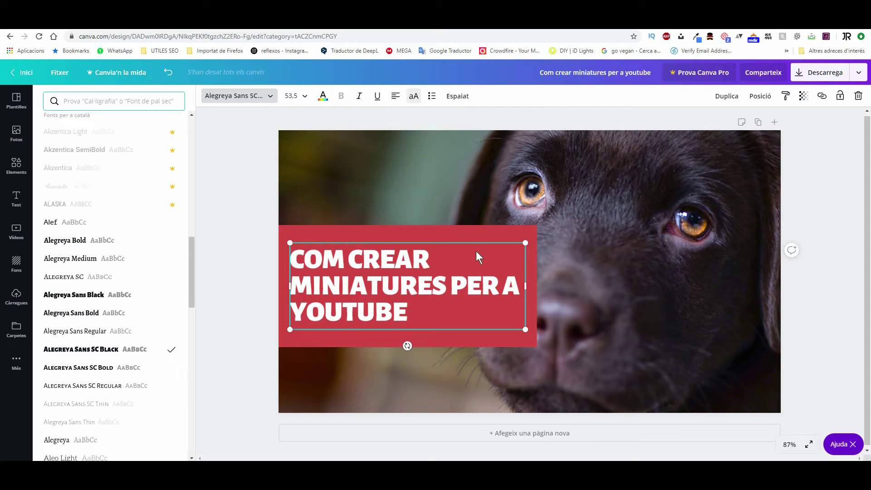
Step: Try yellow, orange, purple, black and red fills on the headline rectangle and settle on preset turquoise
{"action": "left_click", "coordinate": [450, 231]}
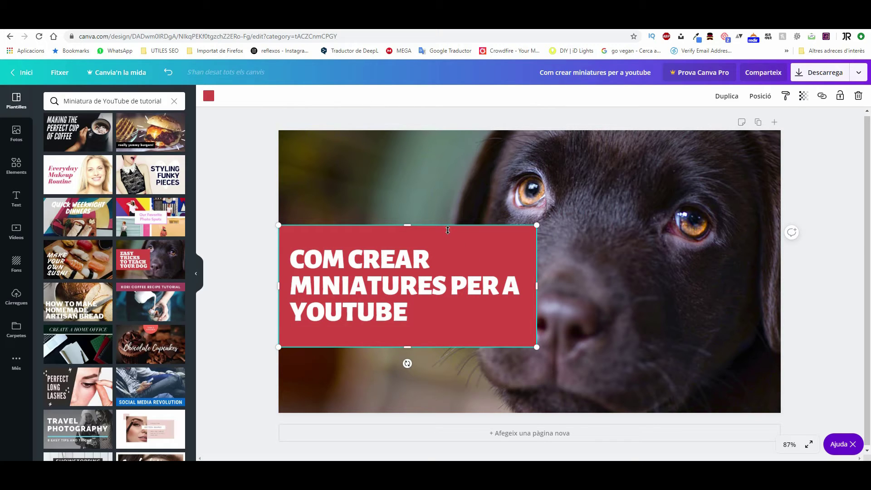
{"action": "left_click", "coordinate": [208, 96]}
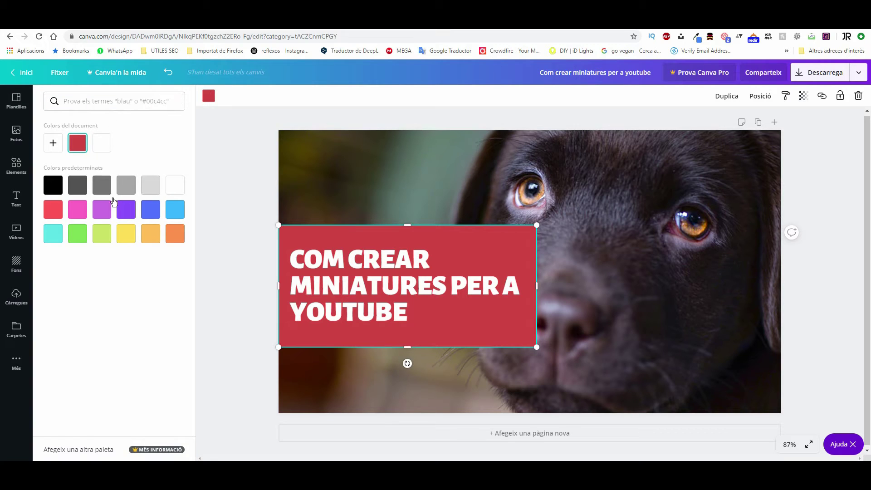
{"action": "left_click", "coordinate": [125, 233]}
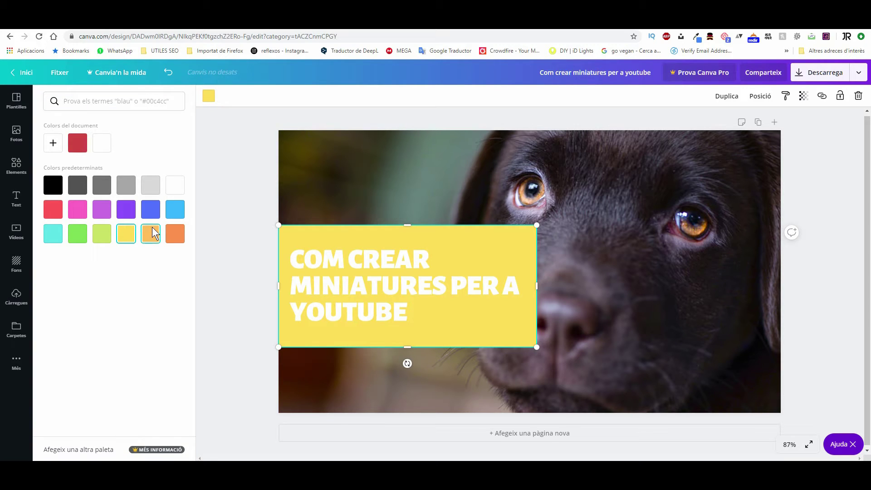
{"action": "left_click", "coordinate": [144, 231]}
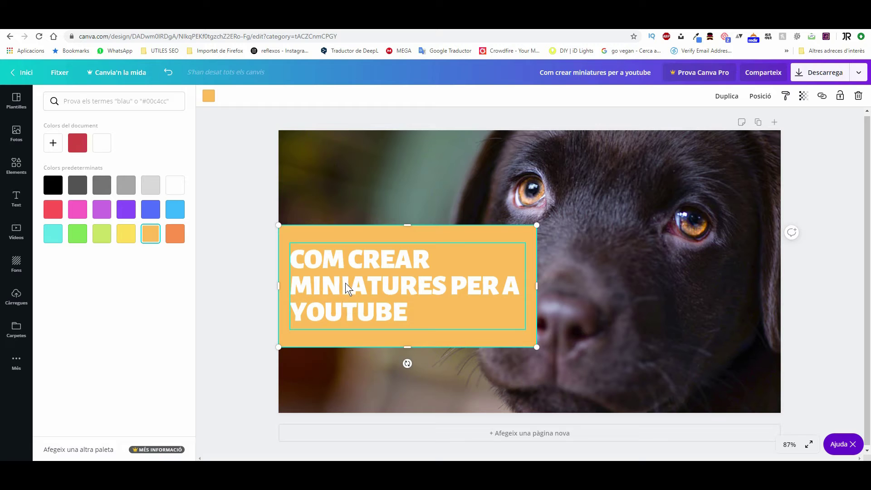
{"action": "left_click", "coordinate": [174, 233]}
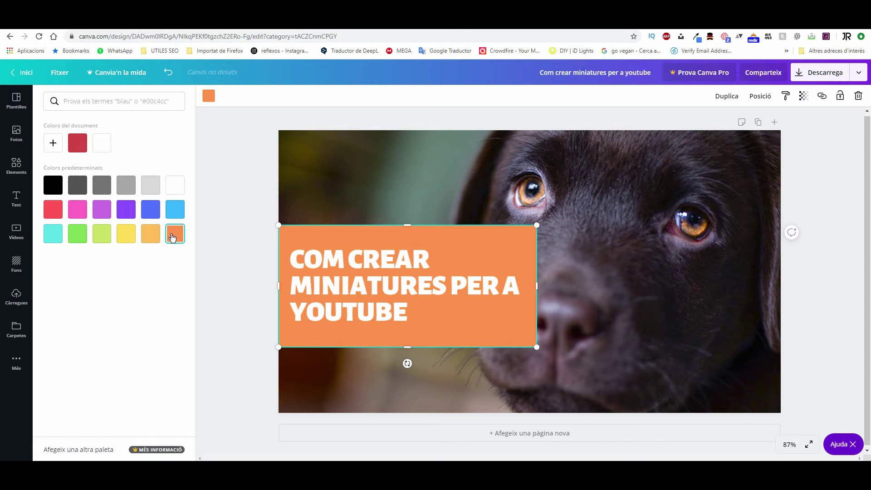
{"action": "left_click", "coordinate": [153, 213]}
{"action": "left_click", "coordinate": [123, 210]}
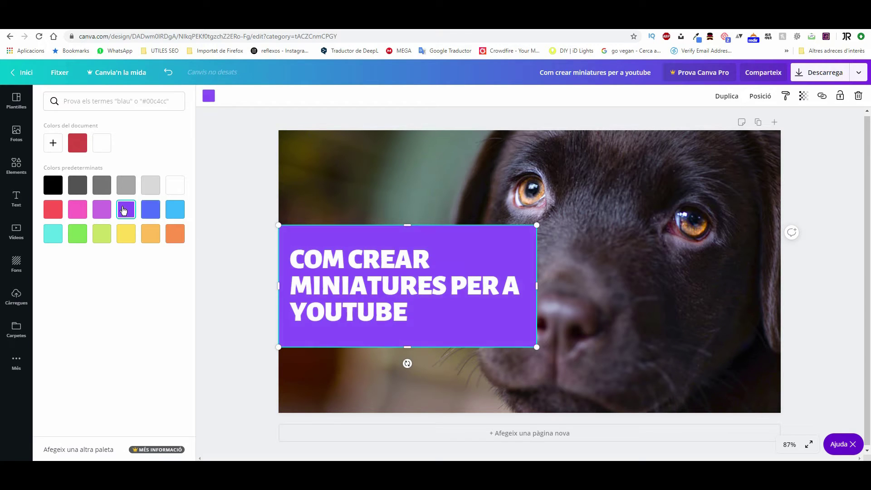
{"action": "left_click", "coordinate": [51, 213]}
{"action": "left_click", "coordinate": [54, 184]}
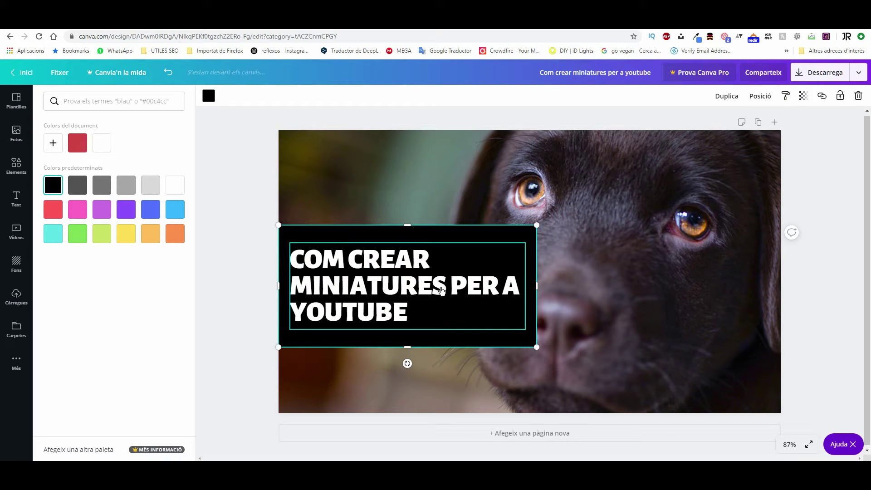
{"action": "left_click", "coordinate": [56, 211]}
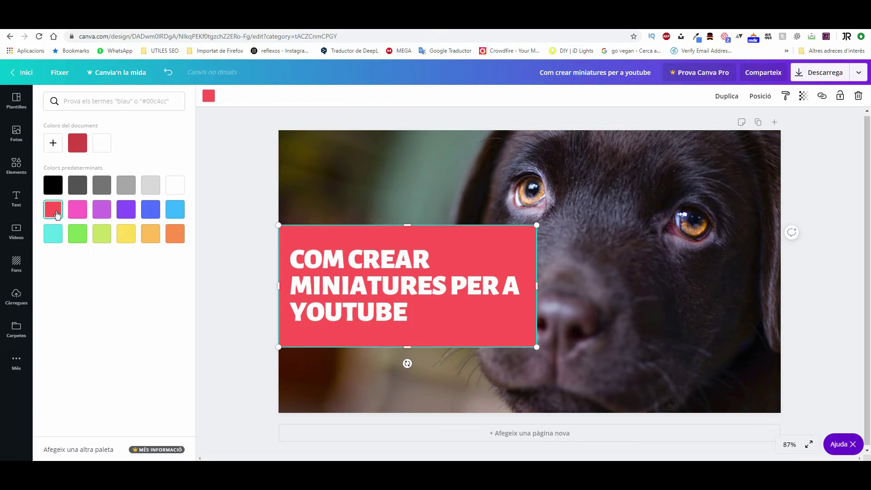
{"action": "left_click", "coordinate": [53, 234]}
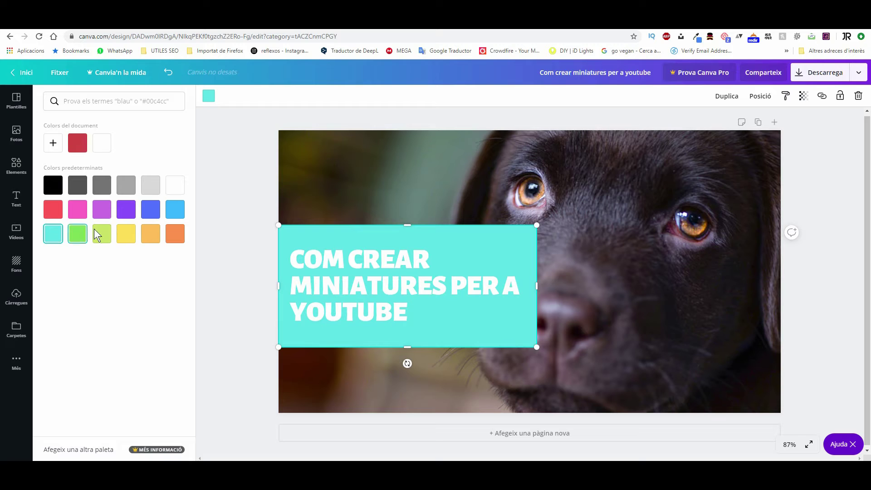
Step: Set the headline text colour to black
{"action": "left_click", "coordinate": [334, 280]}
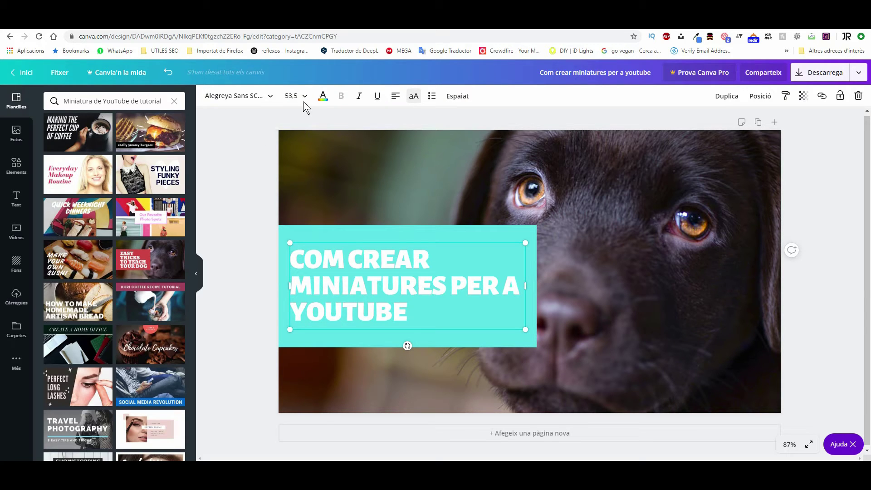
{"action": "left_click", "coordinate": [323, 98]}
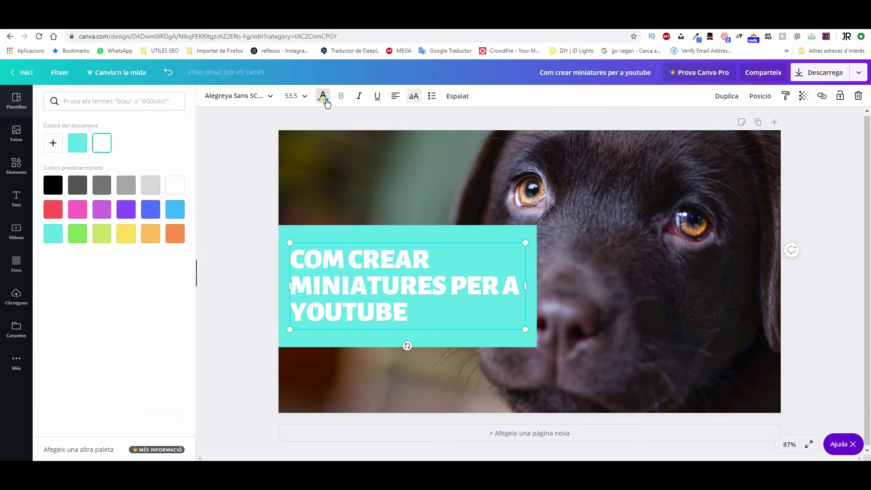
{"action": "left_click", "coordinate": [52, 185]}
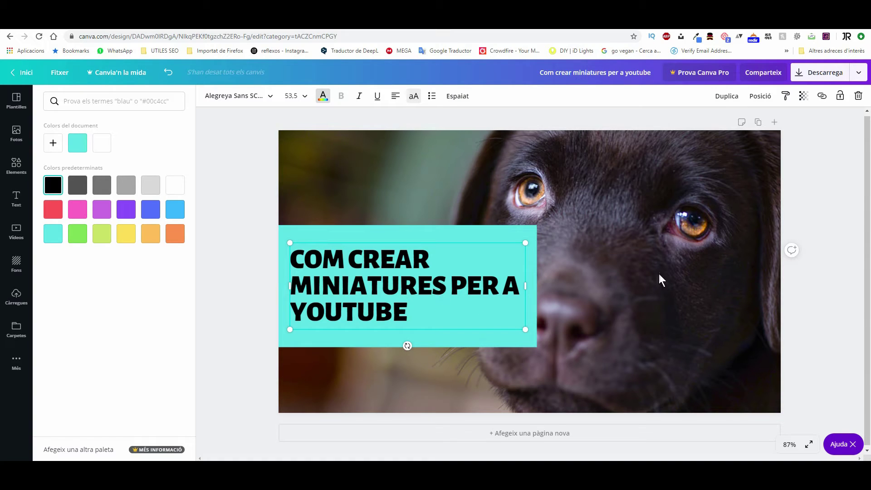
Step: Duplicate the black headline text and colour the copy white
{"action": "left_click", "coordinate": [719, 97]}
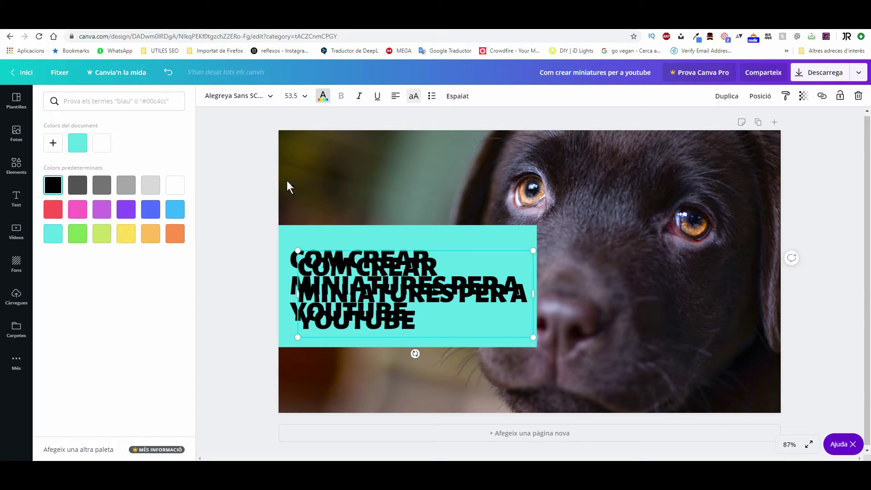
{"action": "left_click", "coordinate": [323, 96]}
{"action": "left_click", "coordinate": [325, 97]}
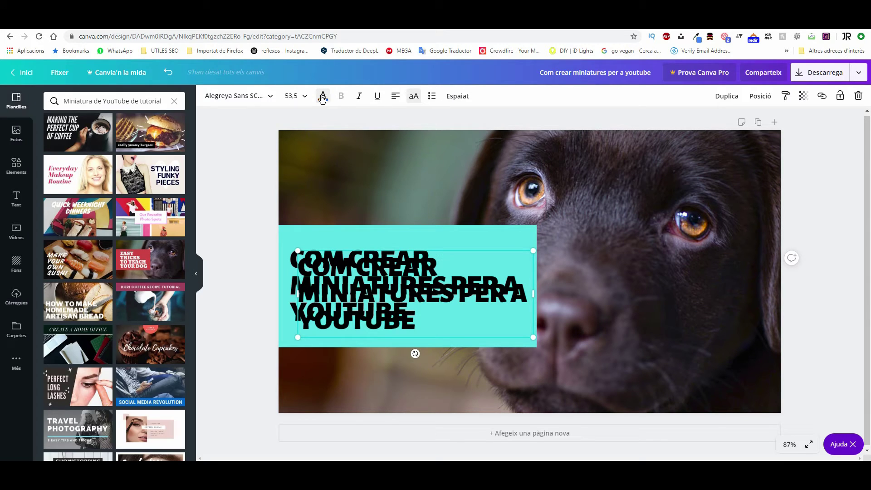
{"action": "left_click", "coordinate": [181, 186]}
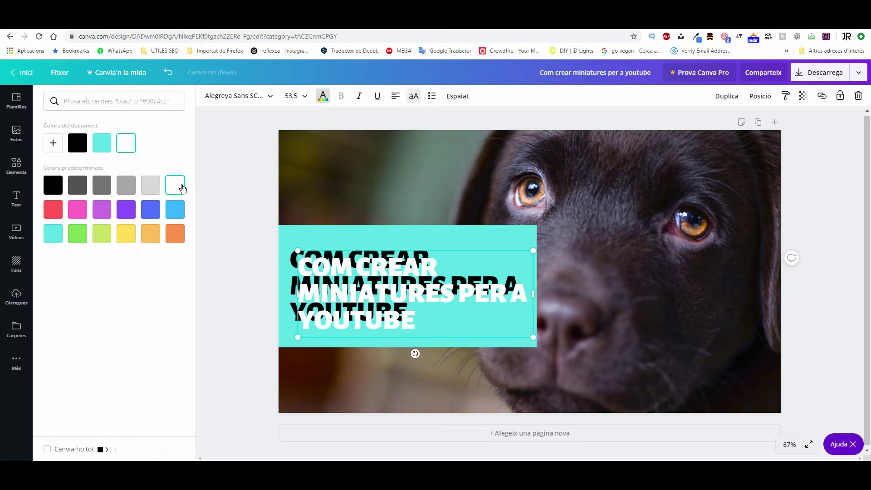
Step: Place the white headline copy over the black text, offset slightly right and down to leave a black shadow on the left
{"action": "left_click_drag", "start_coordinate": [333, 265], "coordinate": [331, 259]}
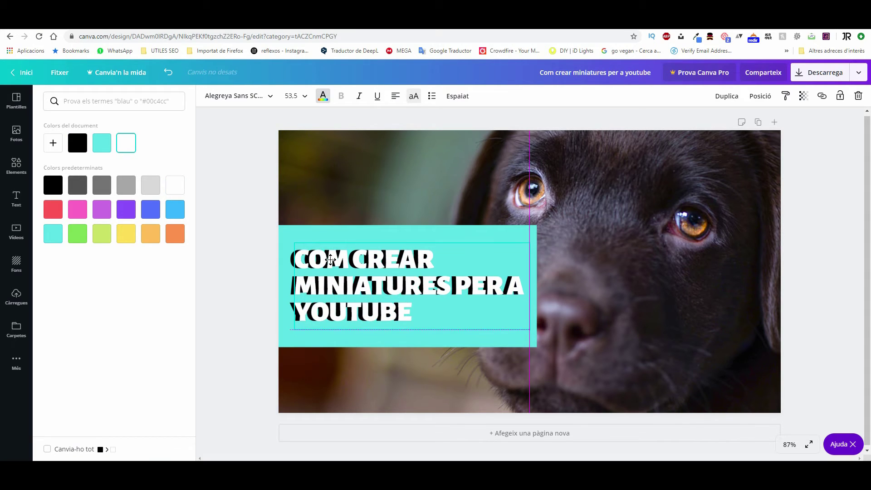
{"action": "left_click_drag", "start_coordinate": [326, 259], "coordinate": [328, 260]}
{"action": "key", "text": "Left"}
{"action": "key", "text": "Left"}
{"action": "key", "text": "Left"}
{"action": "key", "text": "Left"}
{"action": "key", "text": "Left"}
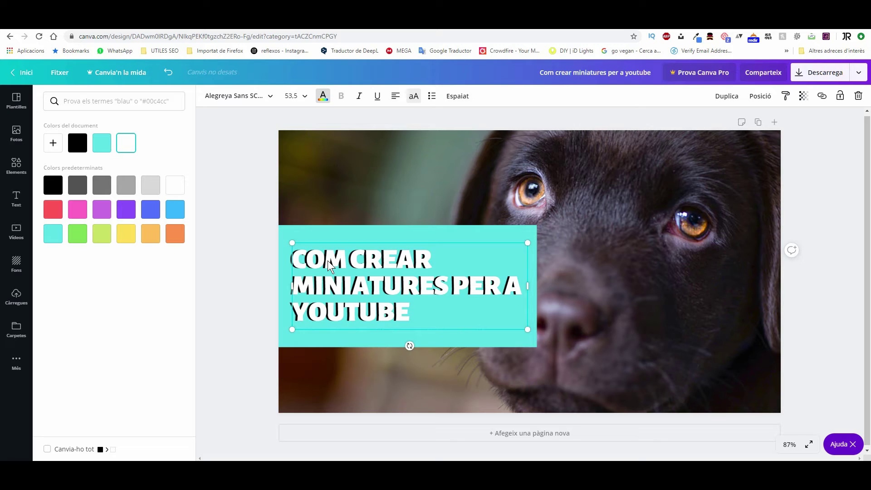
{"action": "key", "text": "Down"}
{"action": "key", "text": "Left"}
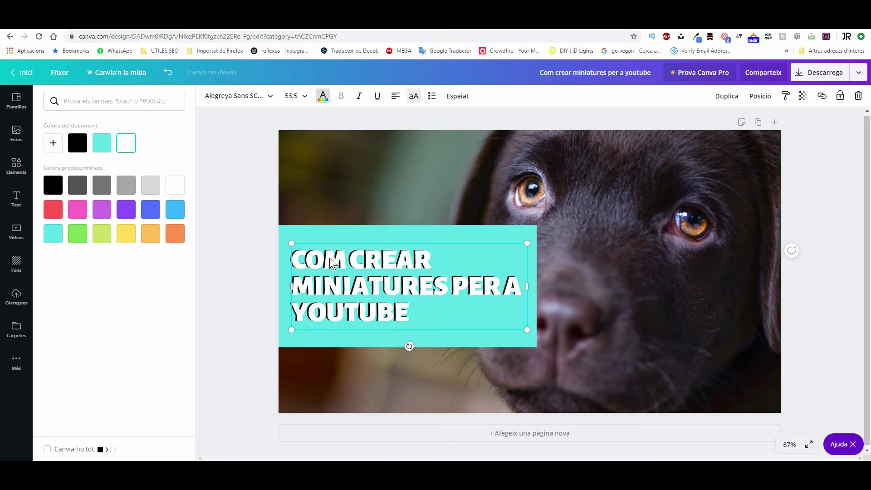
{"action": "key", "text": "Escape"}
{"action": "left_click", "coordinate": [287, 185]}
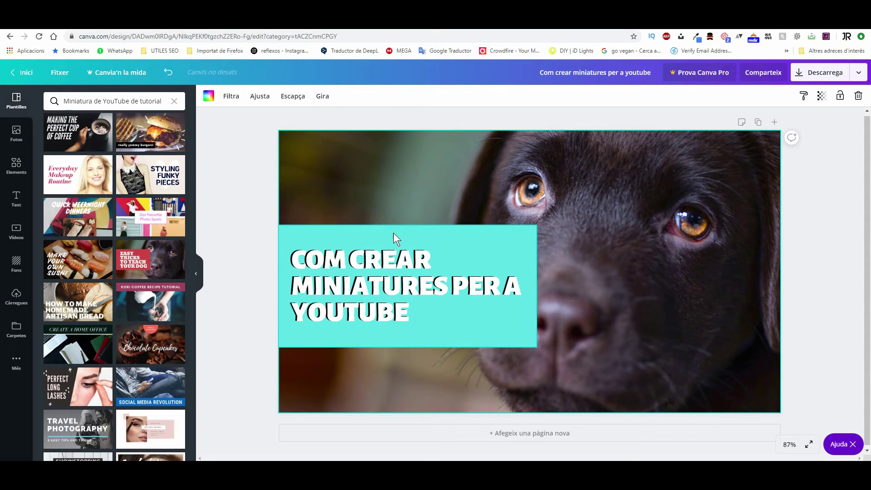
Step: Nudge the white headline copy left past the black text, leaving a thin black shadow along the letters' right edges
{"action": "left_click", "coordinate": [415, 281]}
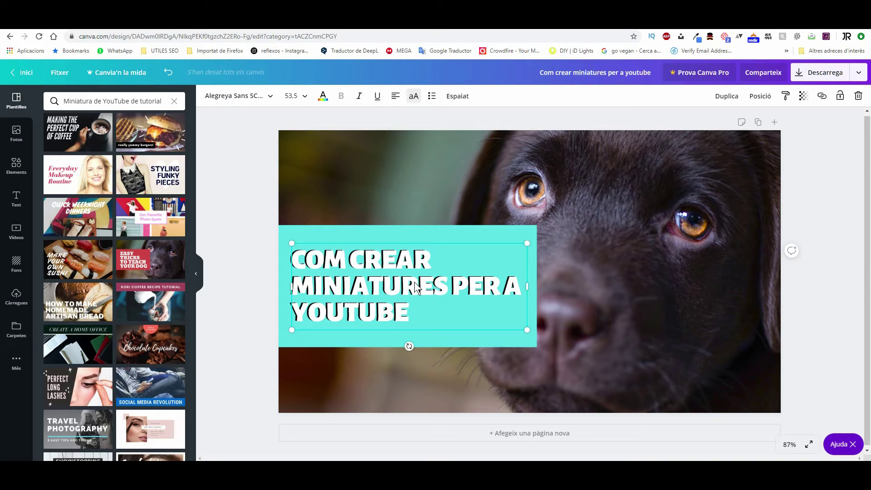
{"action": "key", "text": "Left"}
{"action": "key", "text": "Left"}
{"action": "key", "text": "Left"}
{"action": "key", "text": "Left"}
{"action": "key", "text": "Left"}
{"action": "key", "text": "Left"}
{"action": "key", "text": "Left"}
{"action": "key", "text": "Left"}
{"action": "key", "text": "Left"}
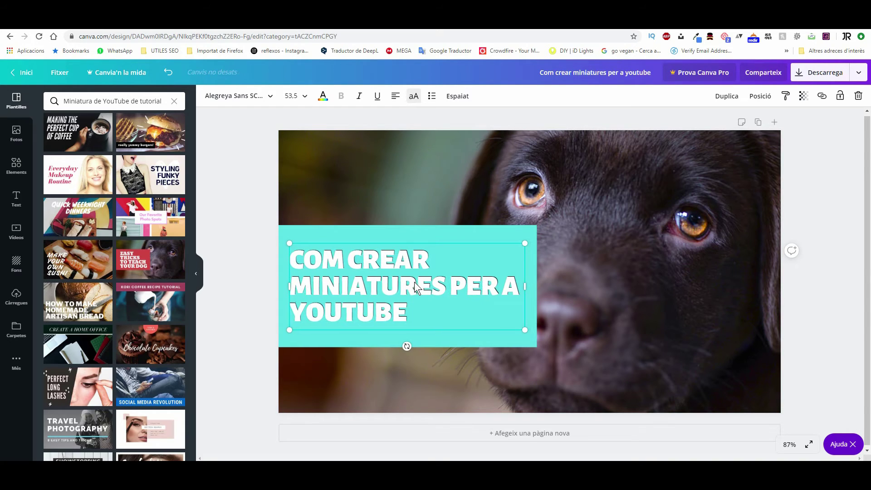
{"action": "key", "text": "Right"}
{"action": "key", "text": "Right"}
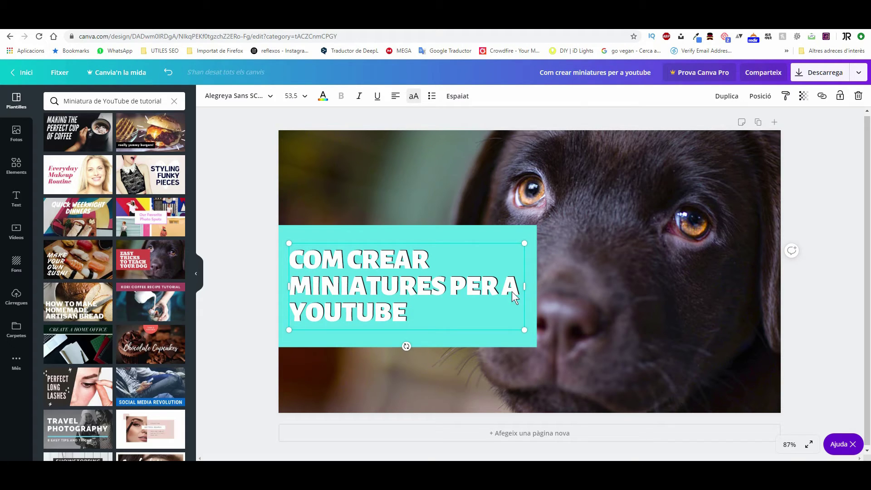
{"action": "mouse_move", "coordinate": [494, 334]}
{"action": "left_mouse_down"}
{"action": "mouse_move", "coordinate": [472, 302]}
{"action": "mouse_move", "coordinate": [493, 334]}
{"action": "left_mouse_up"}
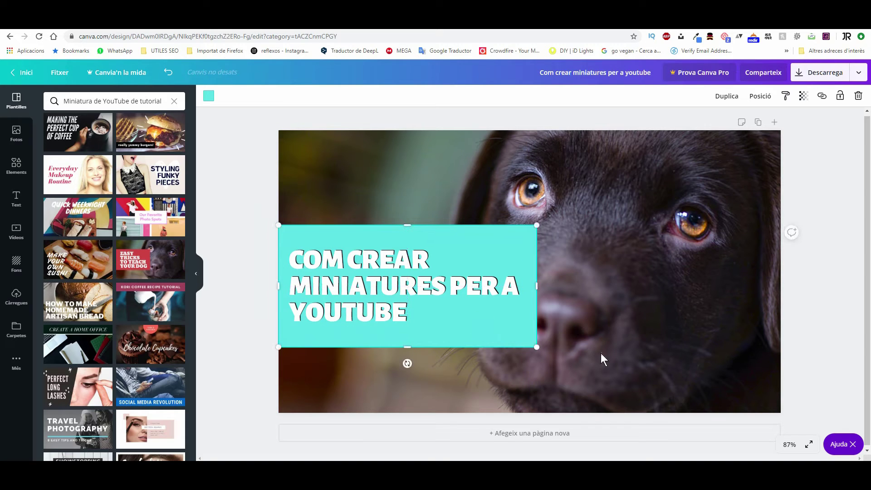
Step: Remove the puppy photo from the thumbnail's background
{"action": "left_click", "coordinate": [805, 334]}
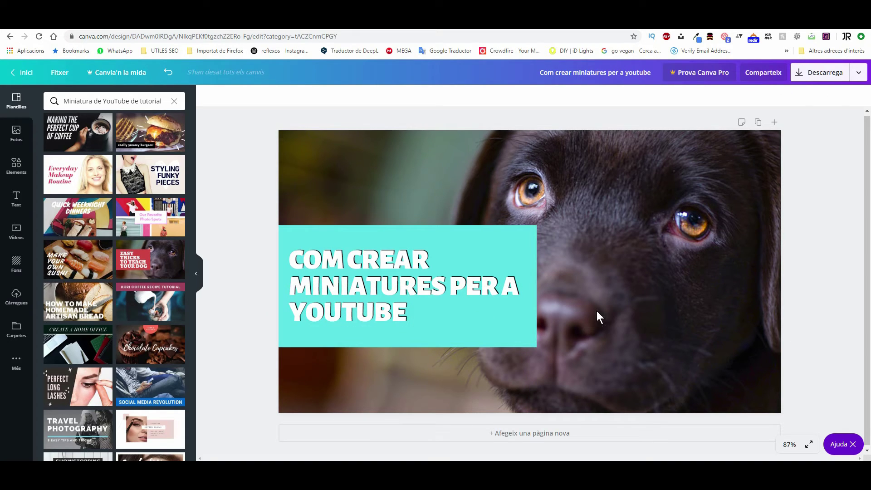
{"action": "double_click", "coordinate": [616, 273]}
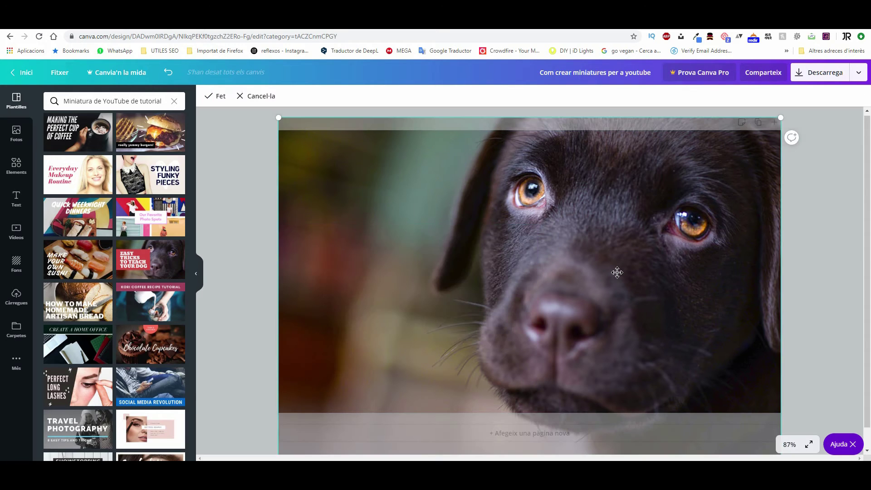
{"action": "left_click_drag", "start_coordinate": [611, 273], "coordinate": [613, 301]}
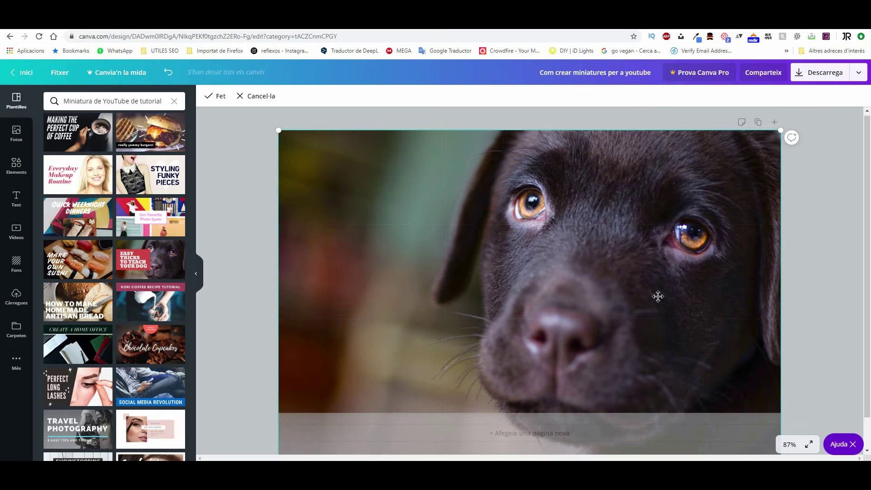
{"action": "key", "text": "Delete"}
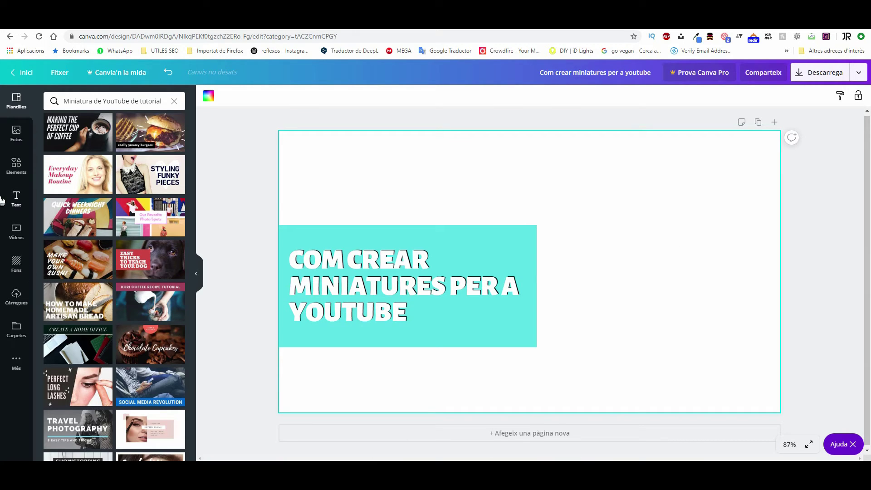
Step: Search the photo library for "youtube" and add the photo of a hand holding a phone with the YouTube logo
{"action": "left_click", "coordinate": [16, 131]}
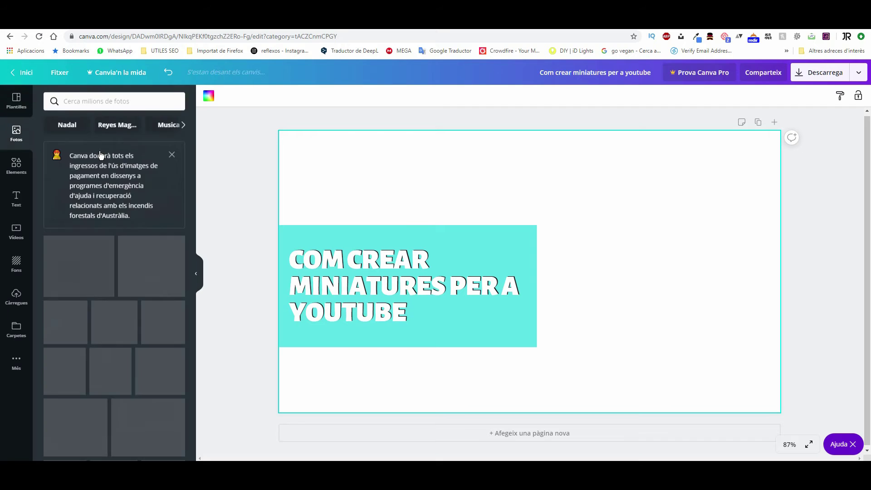
{"action": "left_click", "coordinate": [107, 102]}
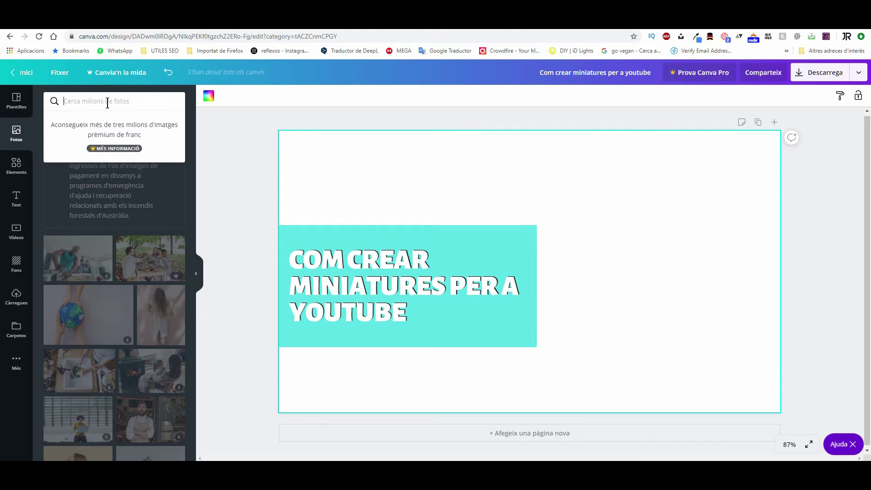
{"action": "type", "text": "yo"}
{"action": "key", "text": "Return"}
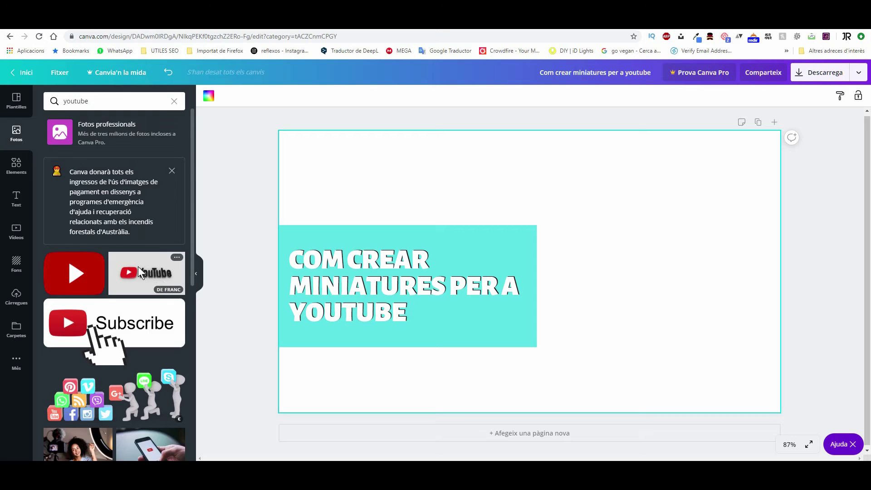
{"action": "scroll", "coordinate": [138, 265], "scroll_direction": "down", "scroll_amount": 3}
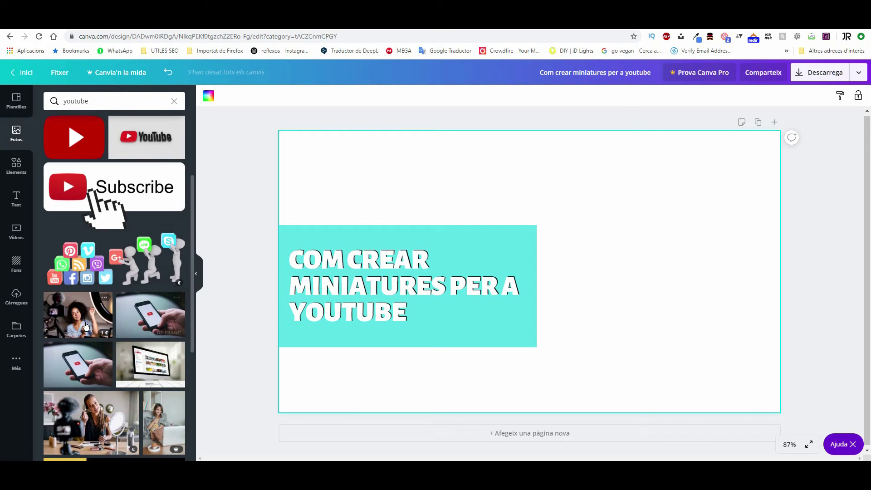
{"action": "scroll", "coordinate": [136, 276], "scroll_direction": "down", "scroll_amount": 1}
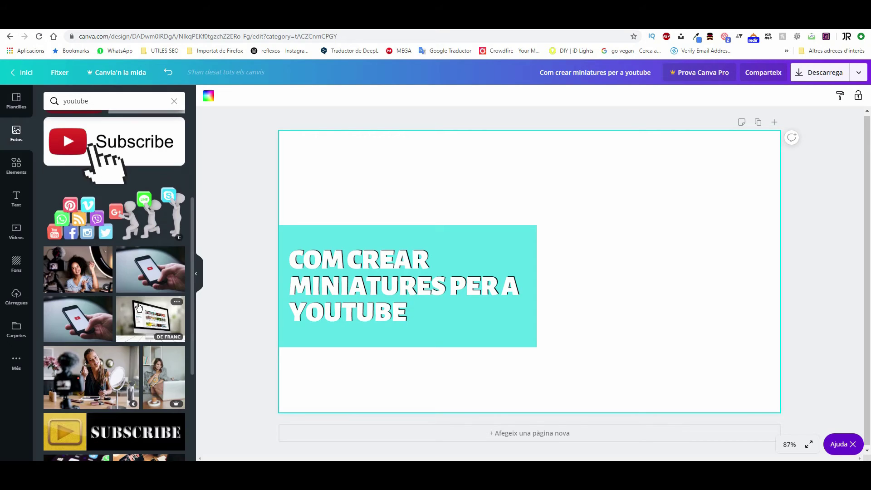
{"action": "left_click", "coordinate": [81, 319]}
Step: Enlarge the phone photo to span the full width of the thumbnail and cover it from top to bottom
{"action": "left_click_drag", "start_coordinate": [568, 303], "coordinate": [479, 274]}
{"action": "left_click_drag", "start_coordinate": [617, 357], "coordinate": [802, 431]}
{"action": "left_click_drag", "start_coordinate": [597, 336], "coordinate": [598, 317]}
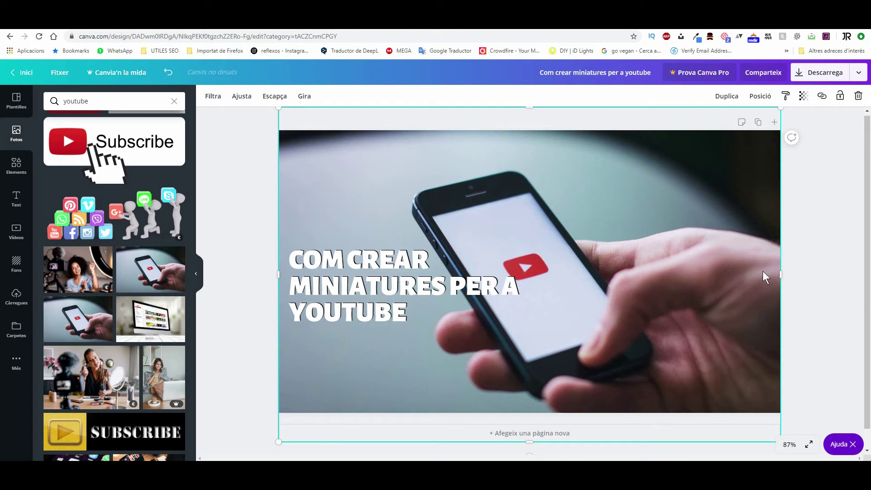
Step: Stretch the phone photo past the thumbnail's right edge so the phone shifts right, and place it behind the turquoise block
{"action": "left_click_drag", "start_coordinate": [780, 273], "coordinate": [831, 257]}
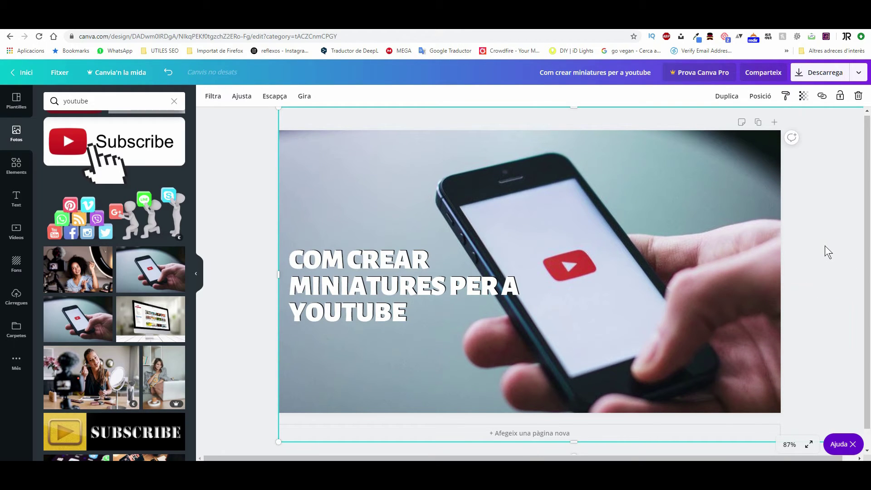
{"action": "left_click", "coordinate": [790, 446]}
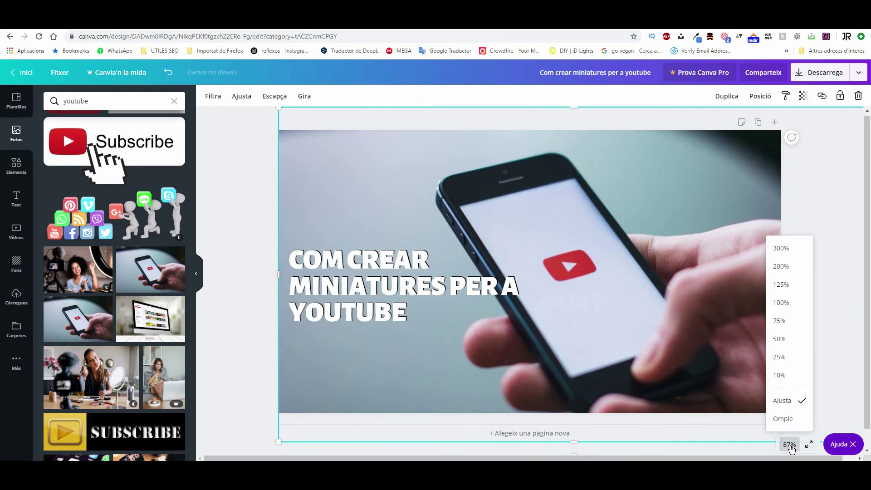
{"action": "left_click", "coordinate": [781, 323]}
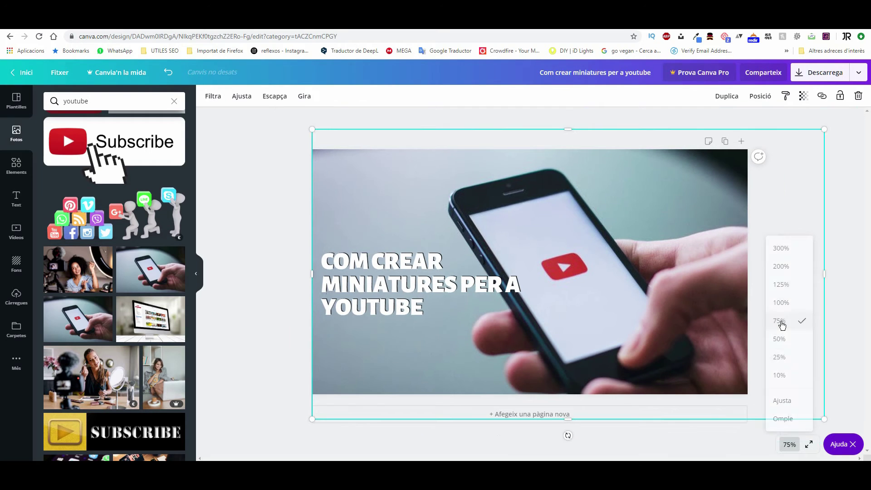
{"action": "left_click_drag", "start_coordinate": [824, 272], "coordinate": [869, 279]}
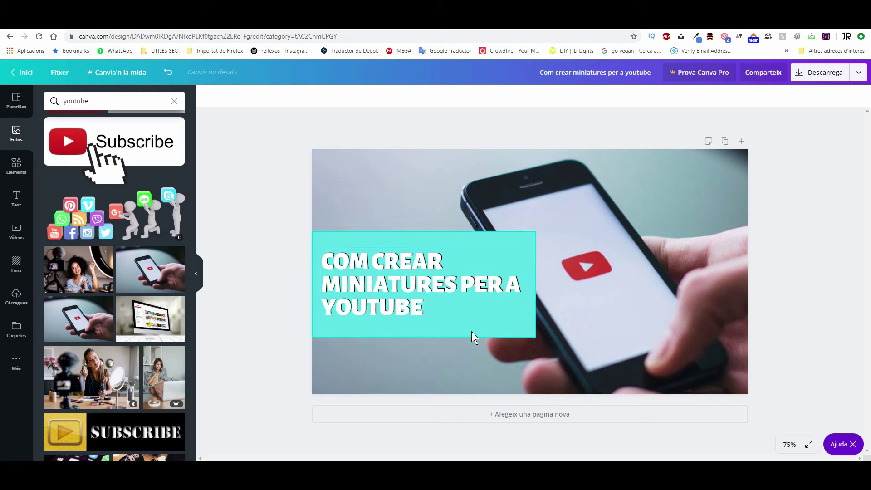
Step: Change the turquoise block behind the headline to the default red
{"action": "left_click", "coordinate": [472, 331]}
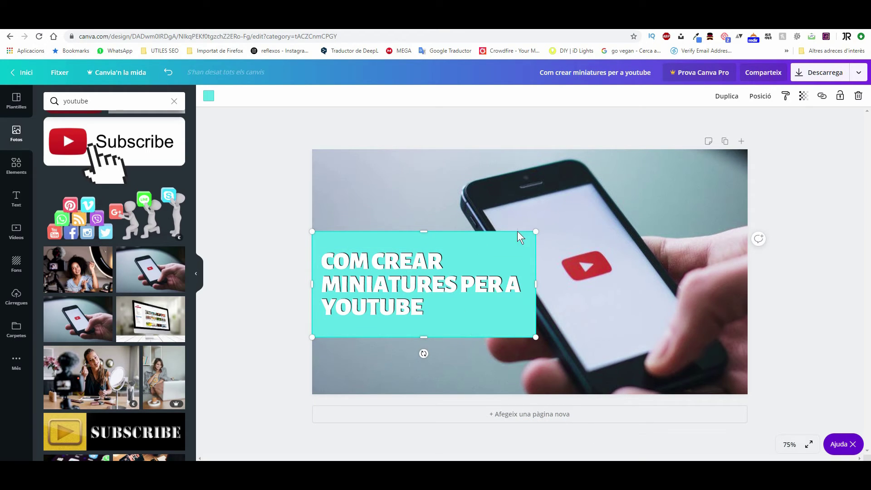
{"action": "left_click", "coordinate": [209, 95]}
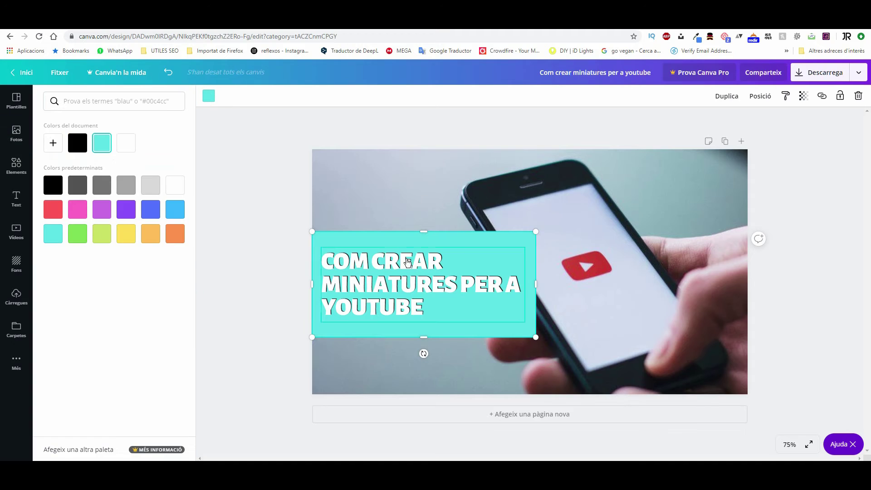
{"action": "left_click", "coordinate": [53, 209]}
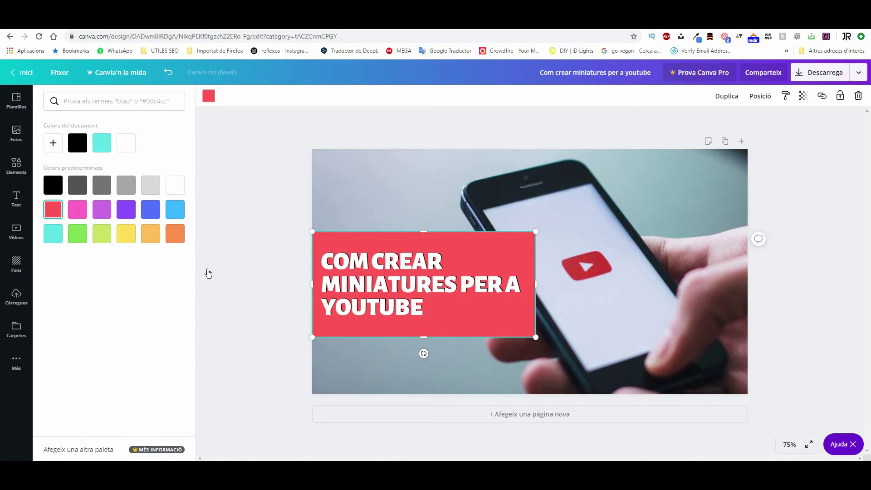
{"action": "key", "text": "Escape"}
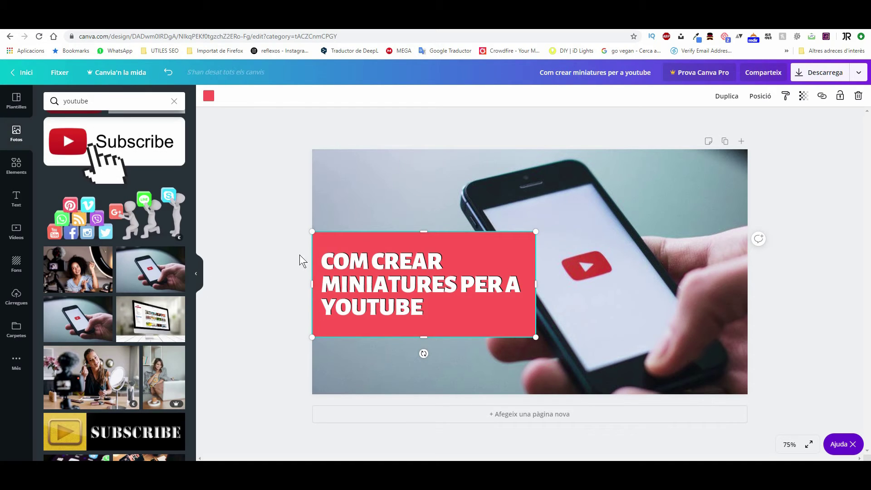
{"action": "left_click", "coordinate": [292, 213]}
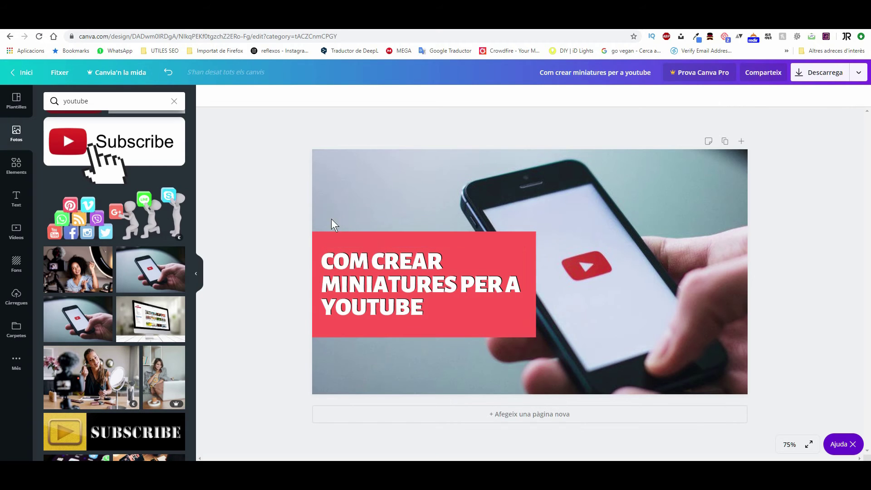
Step: Group the red block with the headline texts and move the group down to the thumbnail's bottom-left corner
{"action": "left_click_drag", "start_coordinate": [288, 258], "coordinate": [384, 307]}
{"action": "left_click_drag", "start_coordinate": [386, 314], "coordinate": [394, 333]}
{"action": "left_click", "coordinate": [709, 95]}
{"action": "left_click_drag", "start_coordinate": [429, 281], "coordinate": [432, 341]}
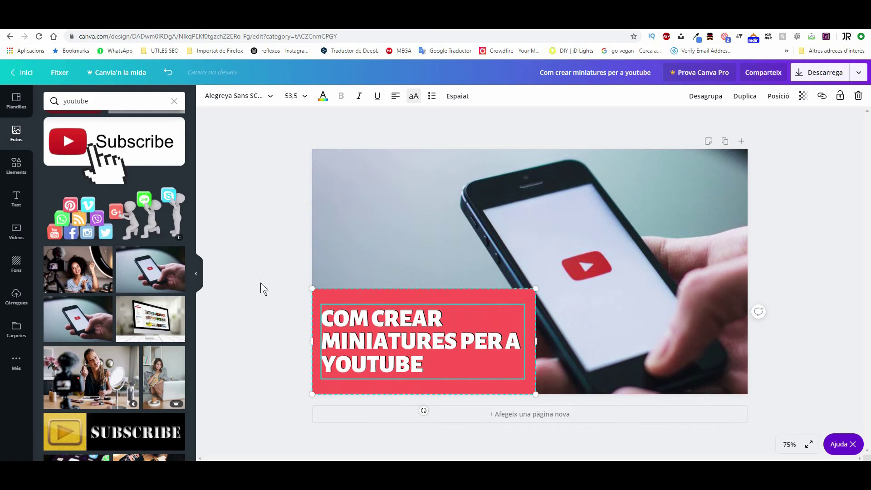
Step: Move the headline group back up to about mid-height along the thumbnail's left edge
{"action": "left_click", "coordinate": [263, 287]}
{"action": "left_click_drag", "start_coordinate": [376, 323], "coordinate": [377, 272]}
{"action": "left_click", "coordinate": [293, 287]}
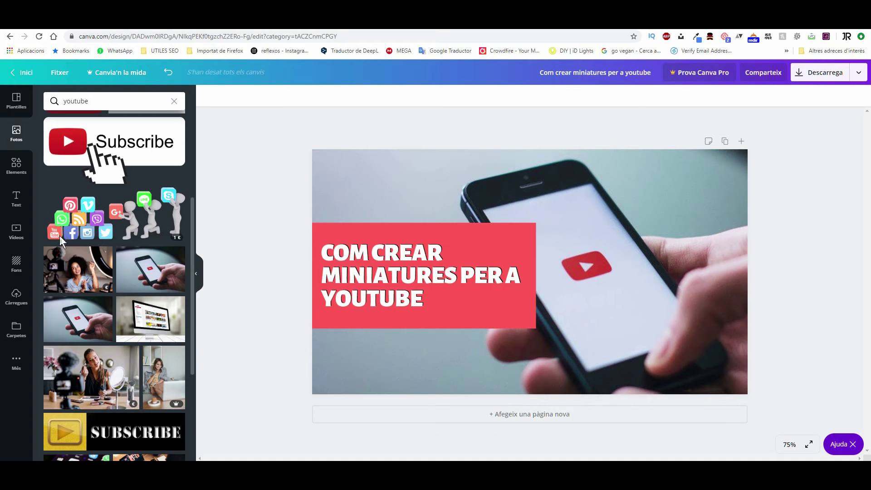
{"action": "mouse_move", "coordinate": [113, 253]}
{"action": "scroll", "coordinate": [113, 253], "scroll_direction": "down", "scroll_amount": 6}
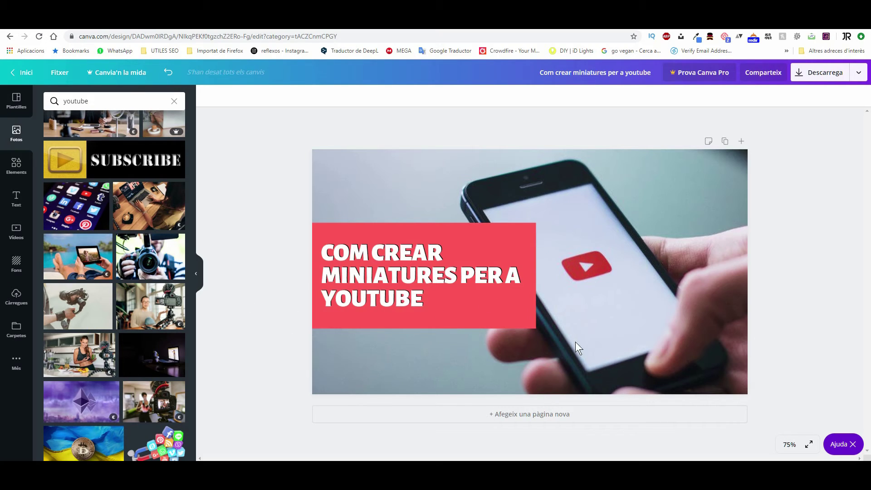
Step: Add the uploaded JR Disseny Web logo, shrink it, and place it in the thumbnail's upper-right corner
{"action": "left_click", "coordinate": [17, 297]}
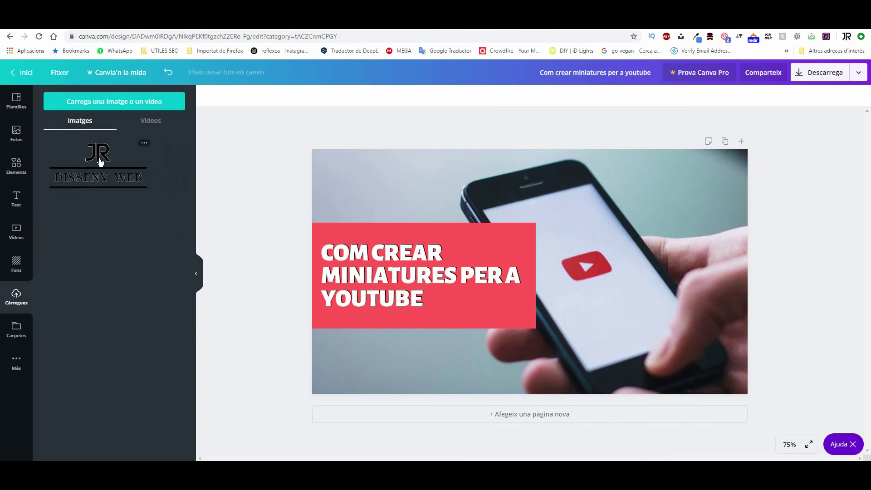
{"action": "left_click", "coordinate": [101, 161]}
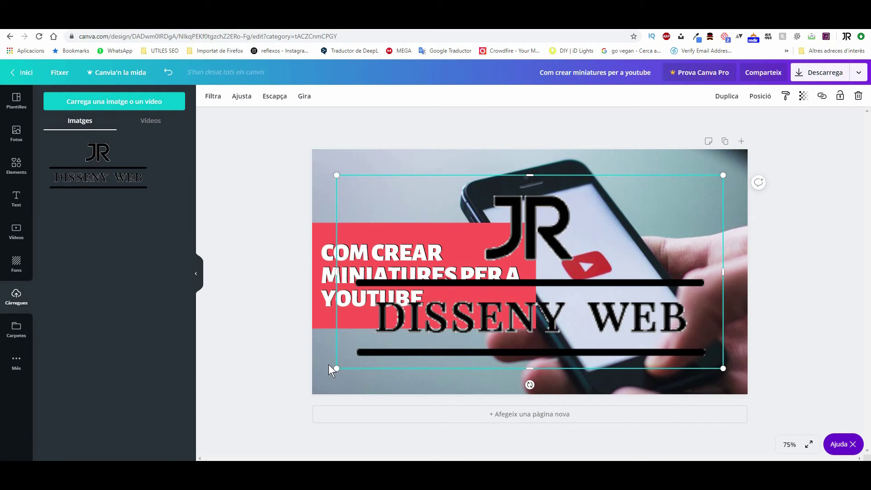
{"action": "left_click_drag", "start_coordinate": [337, 368], "coordinate": [630, 208]}
{"action": "left_click_drag", "start_coordinate": [682, 191], "coordinate": [690, 180]}
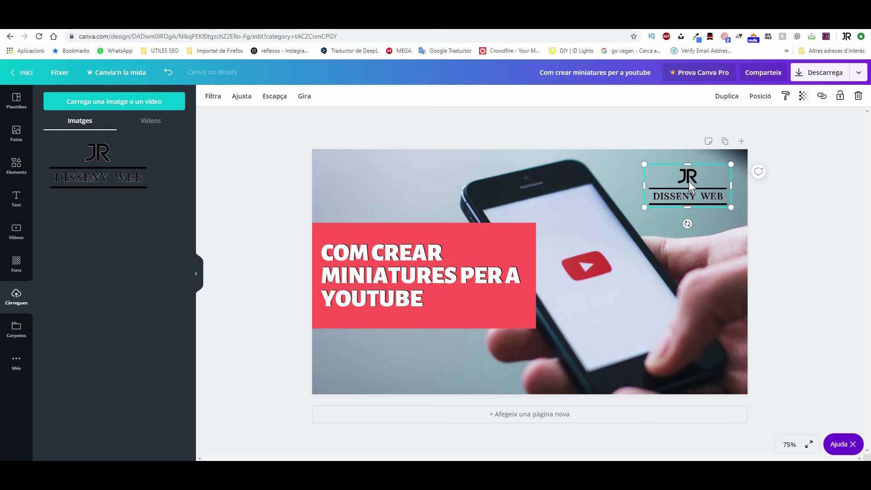
Step: Try the logo on the phone's screen below the YouTube icon, tilted counterclockwise to follow the phone's angle
{"action": "left_click_drag", "start_coordinate": [684, 175], "coordinate": [610, 295]}
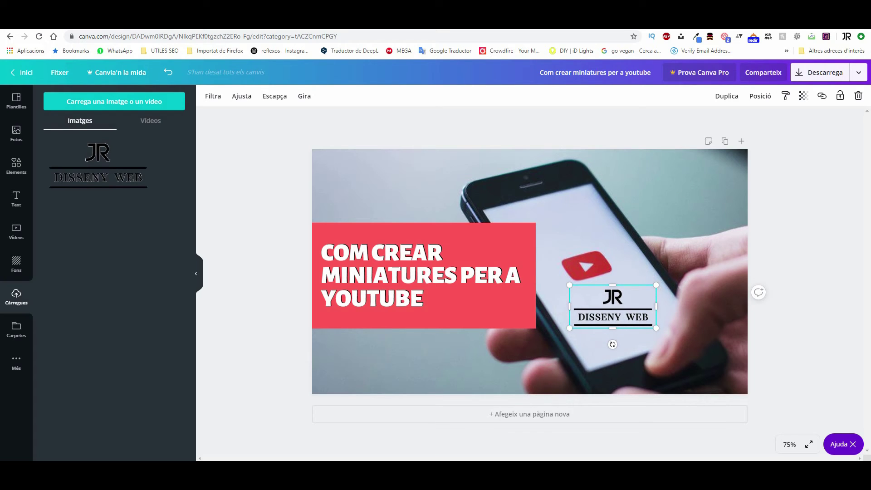
{"action": "left_click_drag", "start_coordinate": [612, 344], "coordinate": [625, 342]}
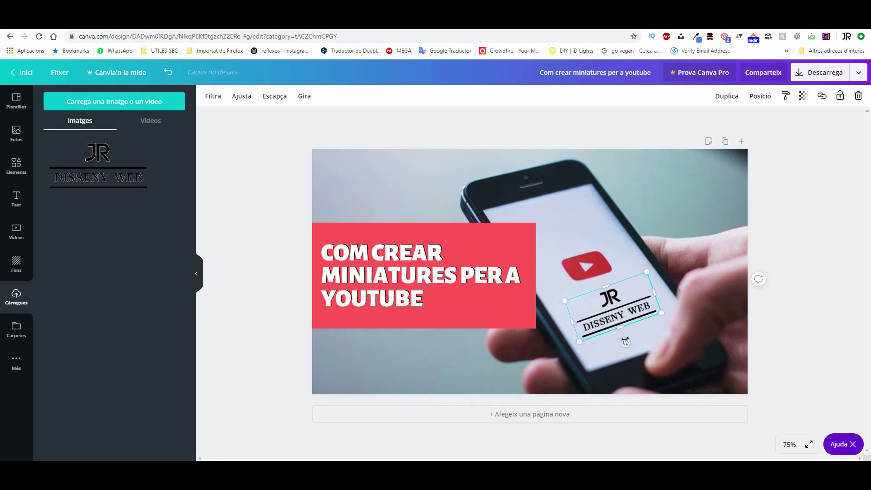
{"action": "left_click_drag", "start_coordinate": [563, 300], "coordinate": [565, 302]}
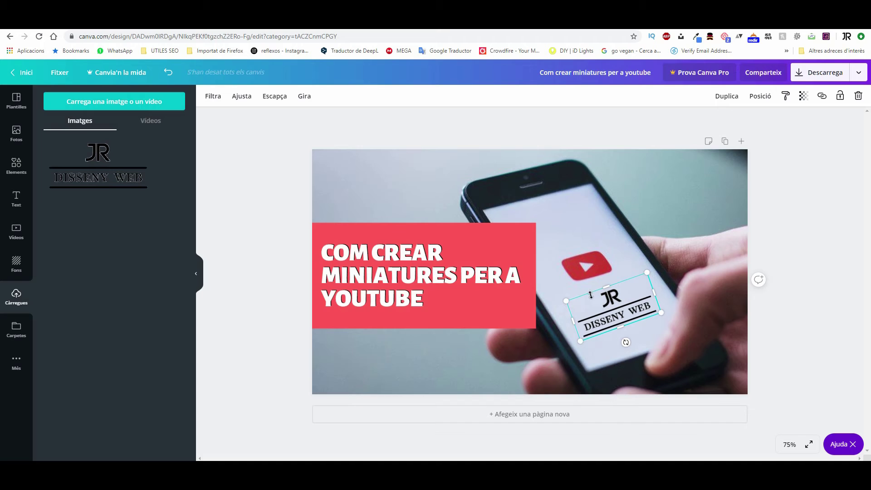
{"action": "left_click", "coordinate": [668, 238]}
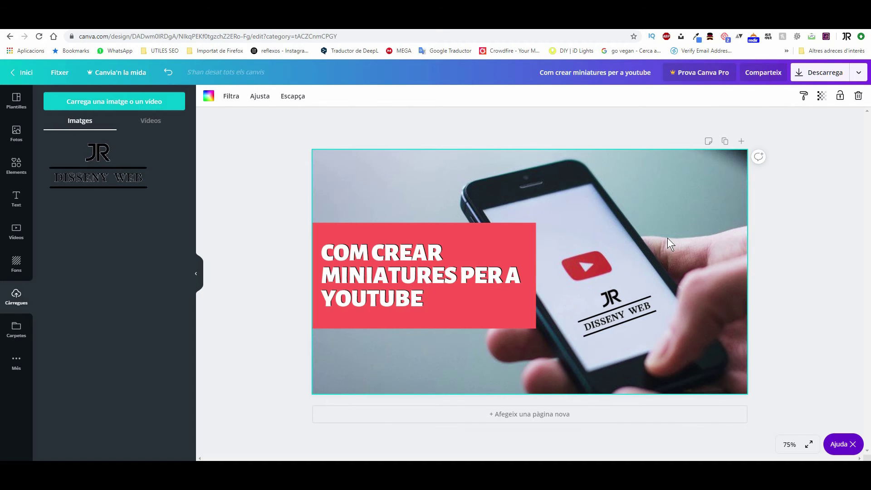
{"action": "left_click", "coordinate": [636, 306]}
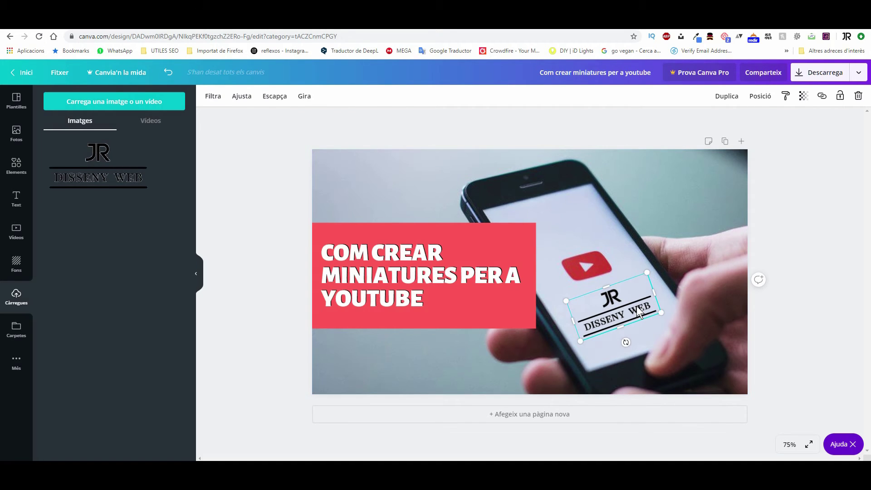
{"action": "left_click_drag", "start_coordinate": [638, 304], "coordinate": [640, 302]}
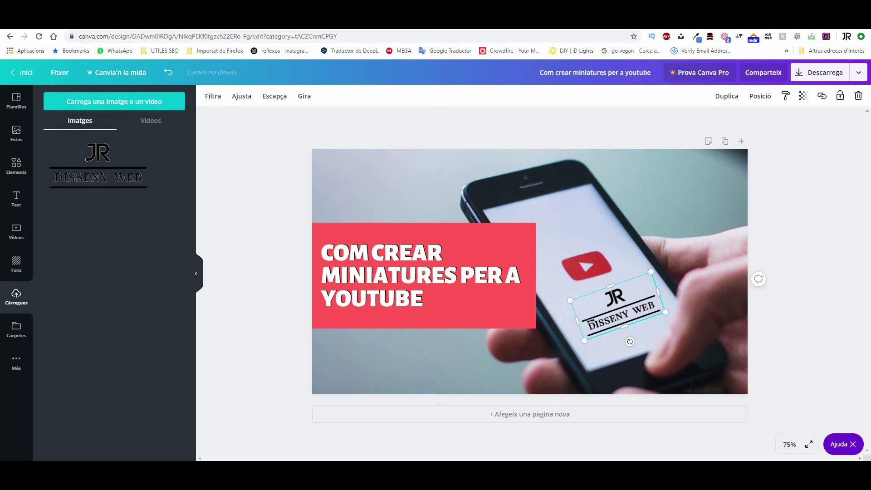
{"action": "left_click", "coordinate": [618, 276]}
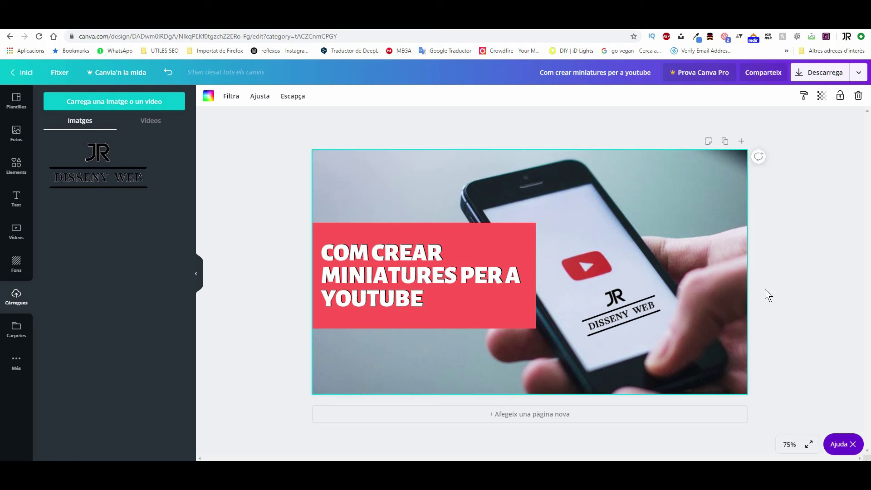
Step: Move the logo below the red block near the thumbnail's bottom-left corner and rotate it back to horizontal
{"action": "left_click", "coordinate": [610, 298]}
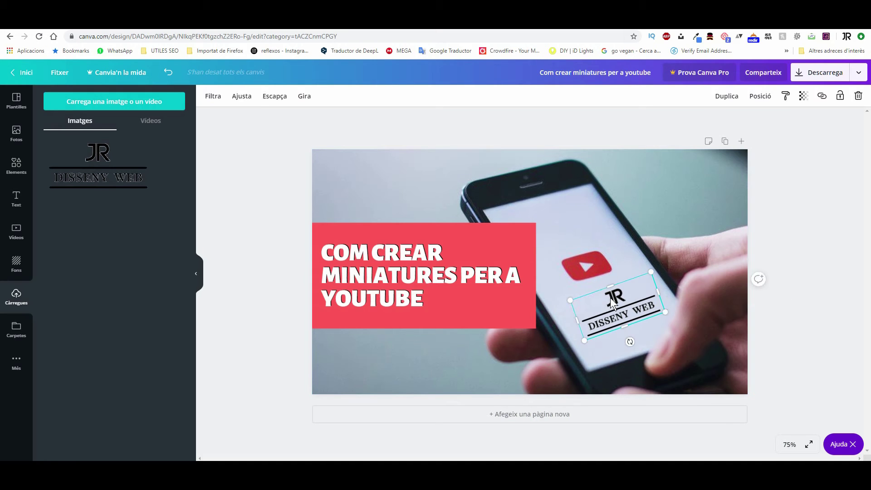
{"action": "left_click_drag", "start_coordinate": [616, 299], "coordinate": [470, 358]}
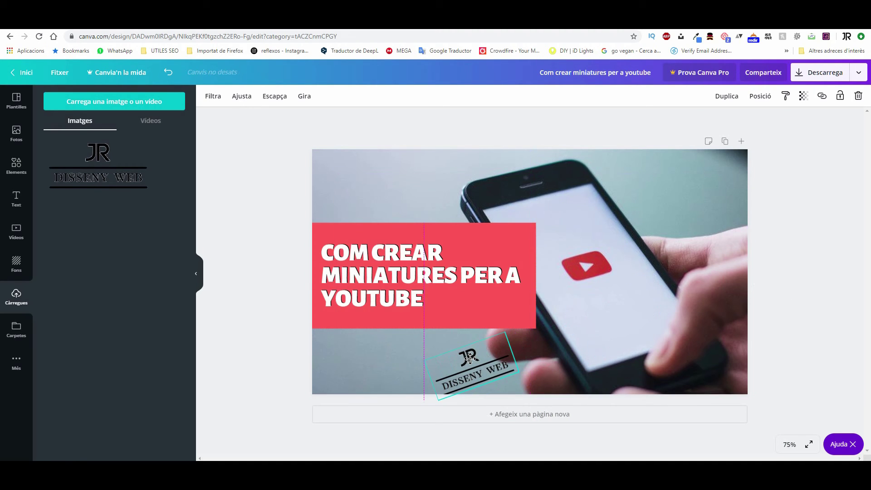
{"action": "left_click_drag", "start_coordinate": [483, 401], "coordinate": [472, 407]}
{"action": "left_click_drag", "start_coordinate": [467, 369], "coordinate": [377, 362]}
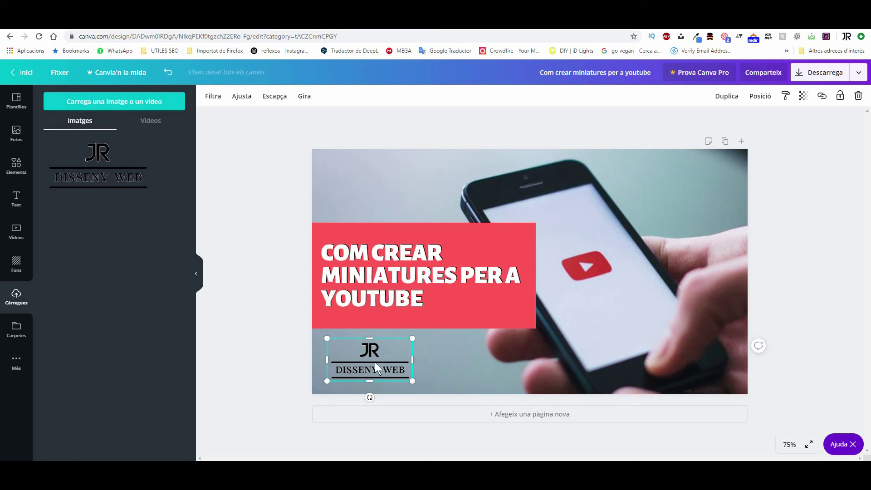
Step: Add a square shape and stretch it from the thumbnail's left edge to the red block's right edge at full height
{"action": "left_click", "coordinate": [25, 165]}
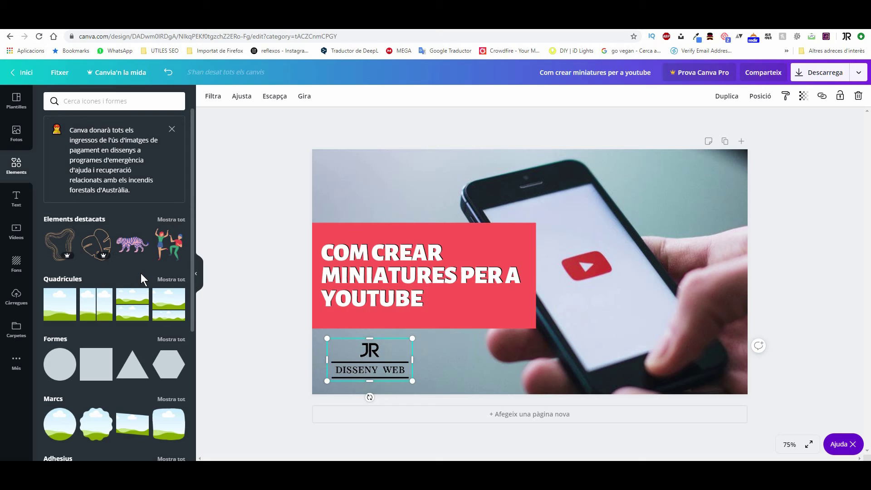
{"action": "mouse_move", "coordinate": [89, 358]}
{"action": "left_click", "coordinate": [88, 359]}
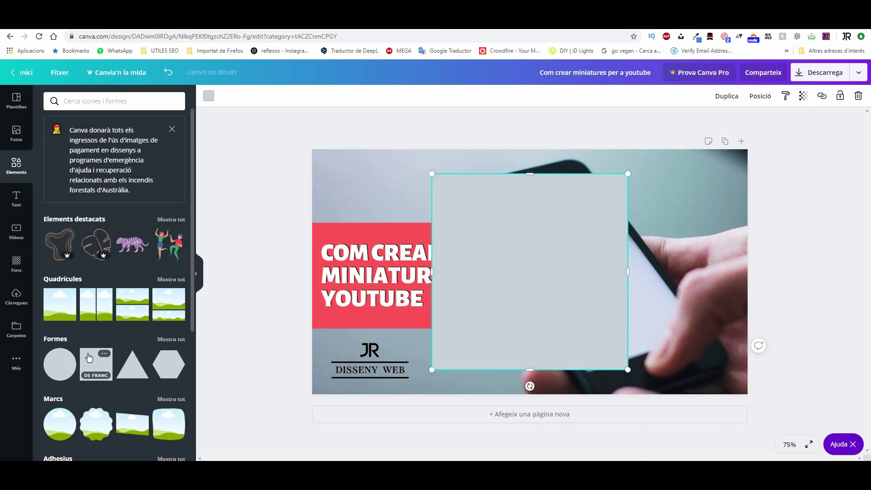
{"action": "left_click_drag", "start_coordinate": [481, 309], "coordinate": [362, 330]}
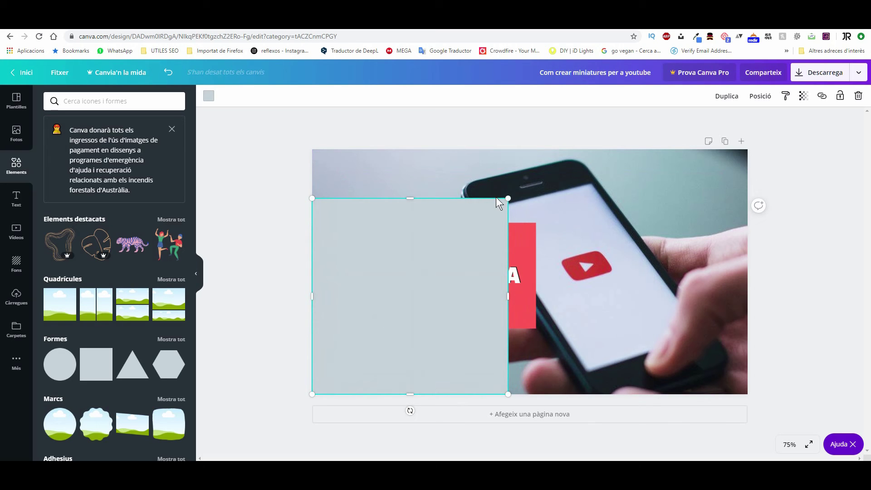
{"action": "left_click_drag", "start_coordinate": [508, 198], "coordinate": [535, 170]}
{"action": "left_click_drag", "start_coordinate": [422, 169], "coordinate": [422, 149]}
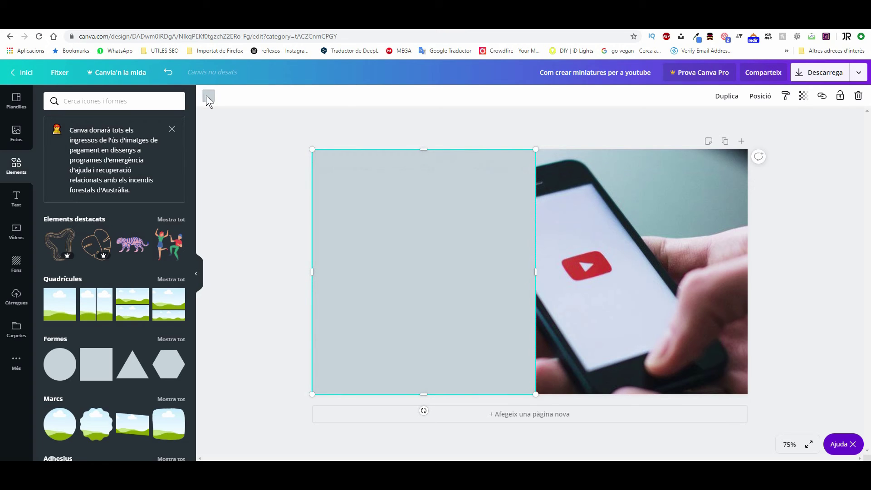
Step: Fill the rectangle with white and send it backward behind the logo and the headline group
{"action": "left_click", "coordinate": [208, 96]}
{"action": "left_click", "coordinate": [176, 185]}
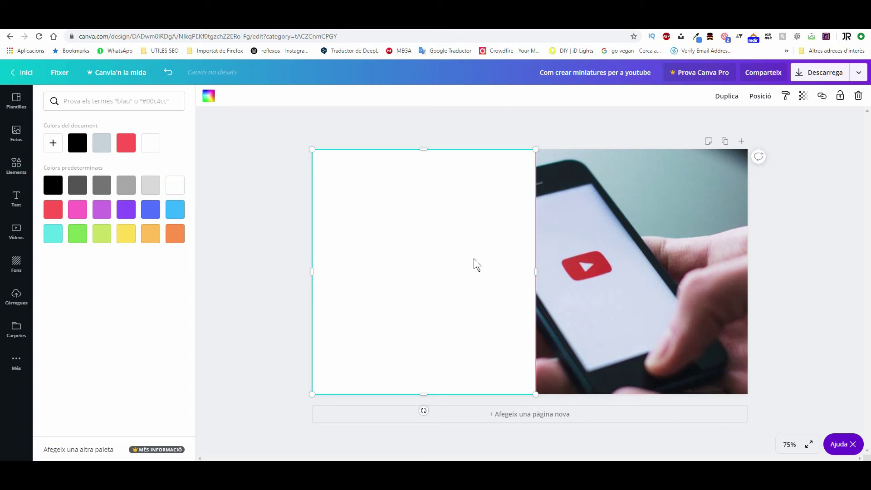
{"action": "left_click", "coordinate": [758, 96]}
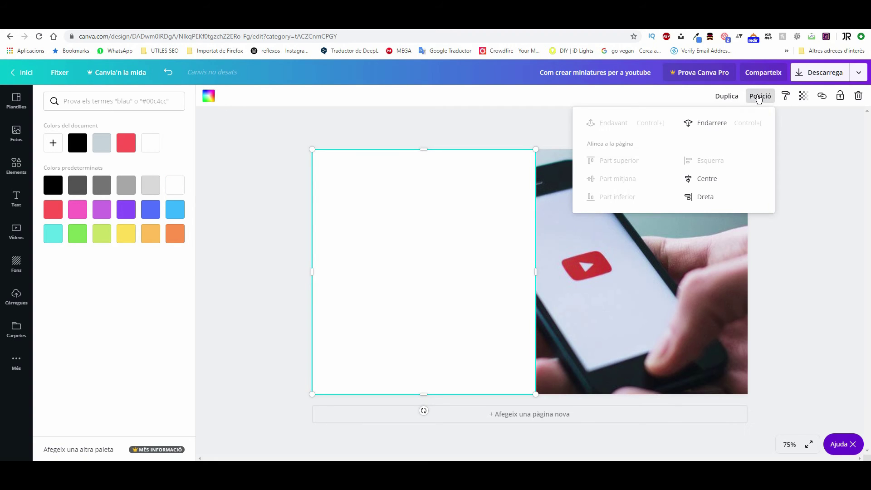
{"action": "left_click", "coordinate": [713, 122]}
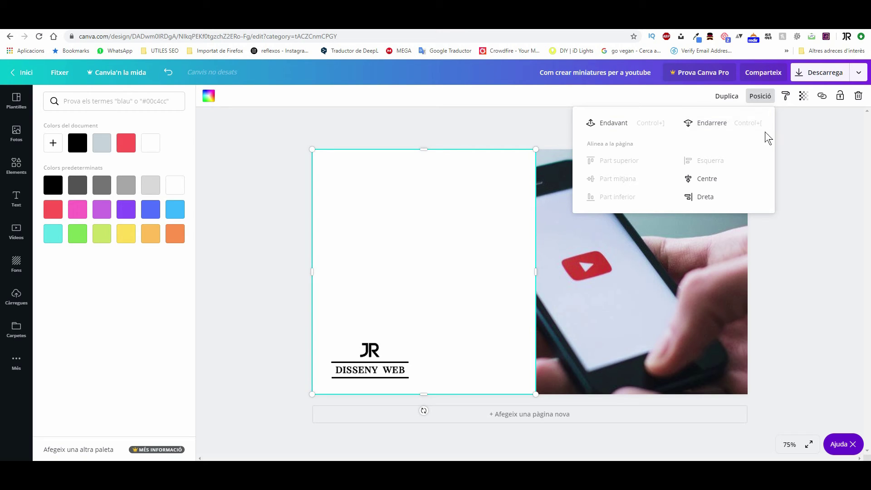
{"action": "left_click", "coordinate": [709, 123]}
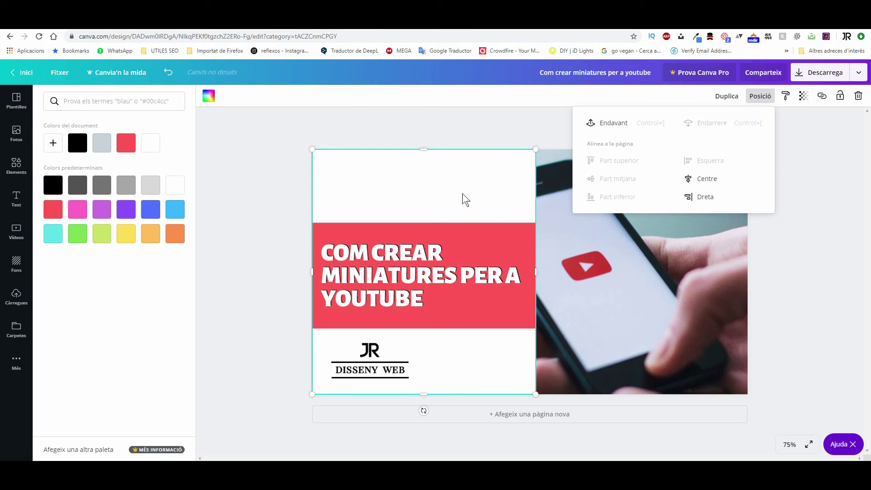
Step: Center the logo beneath the red block and set the white rectangle's transparency to 56
{"action": "left_click_drag", "start_coordinate": [370, 345], "coordinate": [417, 345]}
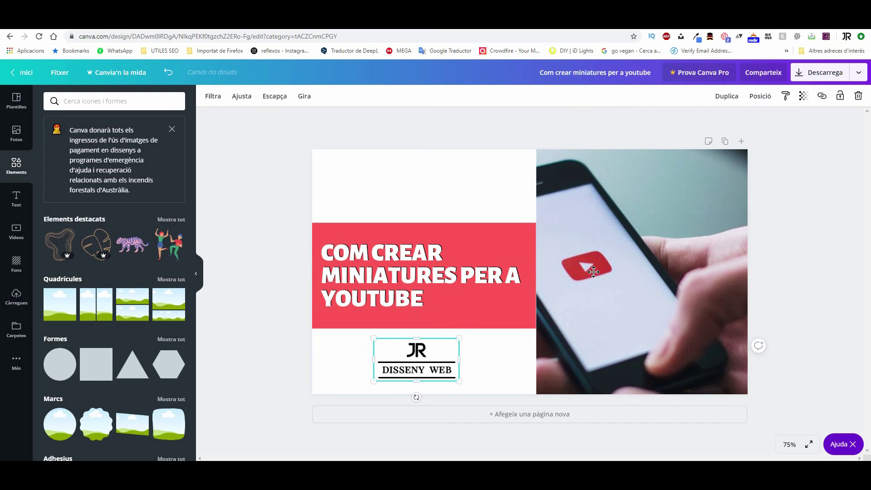
{"action": "left_click", "coordinate": [455, 182]}
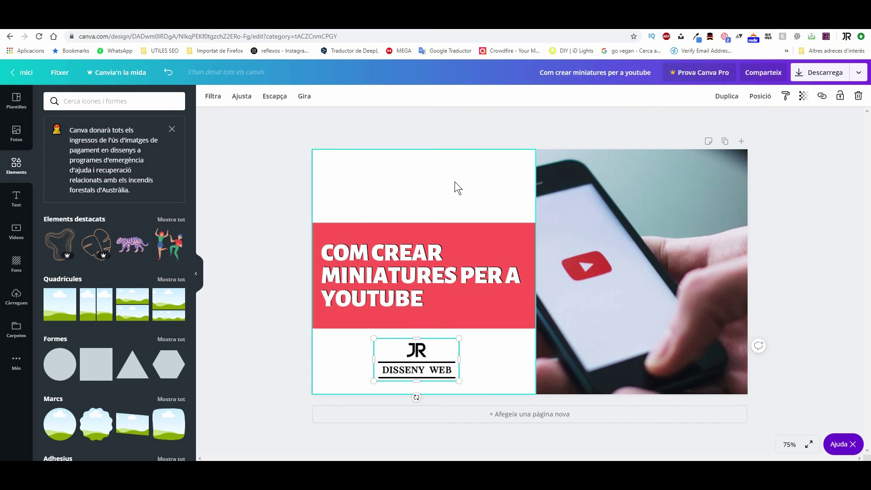
{"action": "left_click", "coordinate": [802, 98]}
{"action": "left_click_drag", "start_coordinate": [783, 120], "coordinate": [753, 120]}
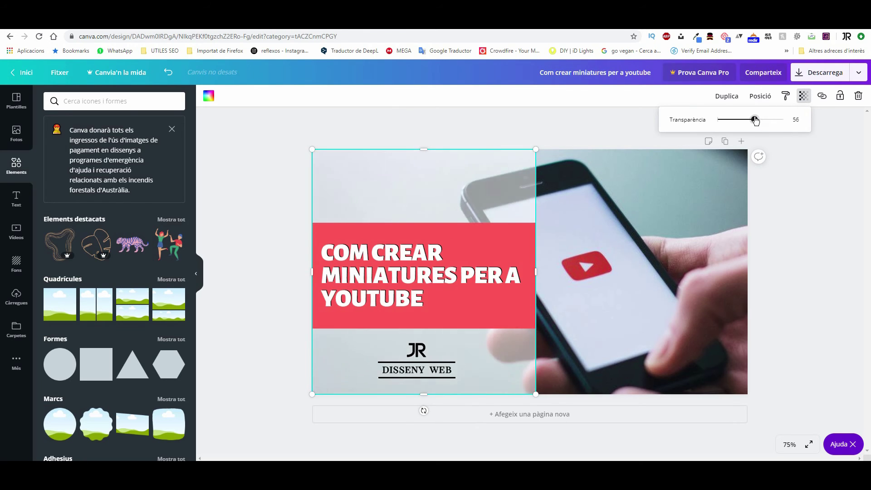
{"action": "left_click", "coordinate": [794, 250]}
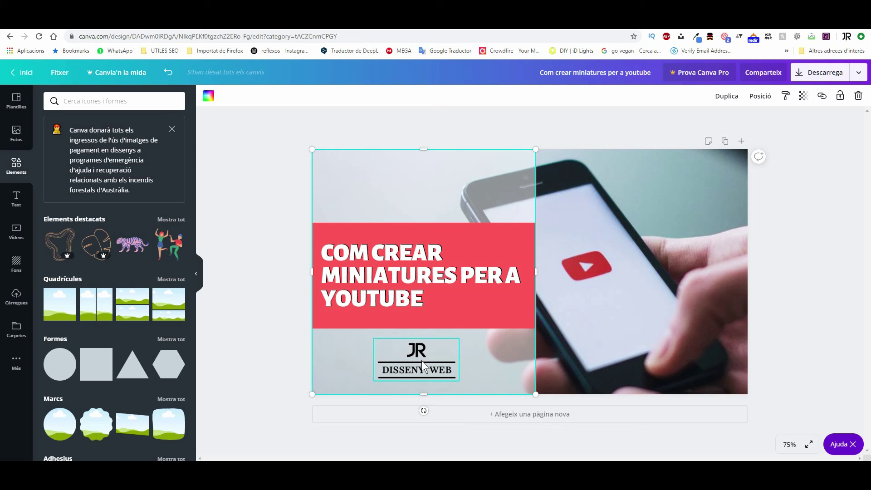
{"action": "left_click", "coordinate": [259, 313]}
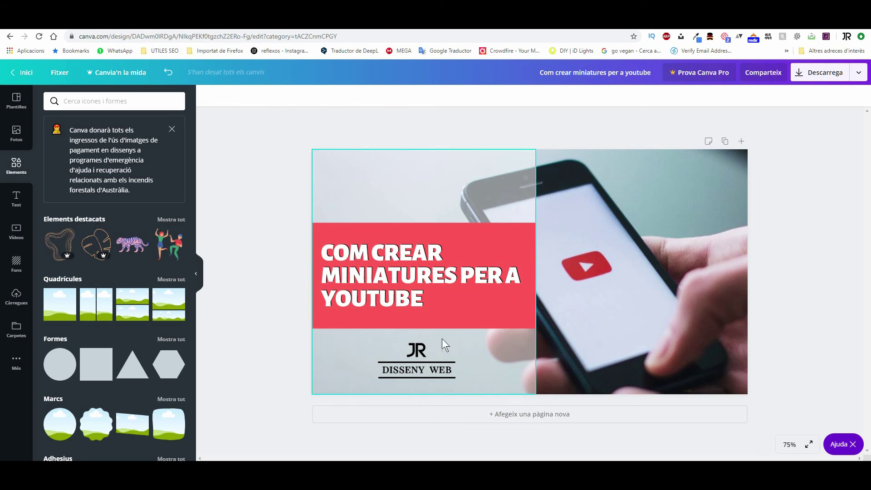
Step: Stretch the translucent white rectangle across the whole thumbnail and shift the headline group slightly down
{"action": "left_click", "coordinate": [498, 351]}
{"action": "left_click_drag", "start_coordinate": [536, 272], "coordinate": [757, 285]}
{"action": "left_click", "coordinate": [769, 297]}
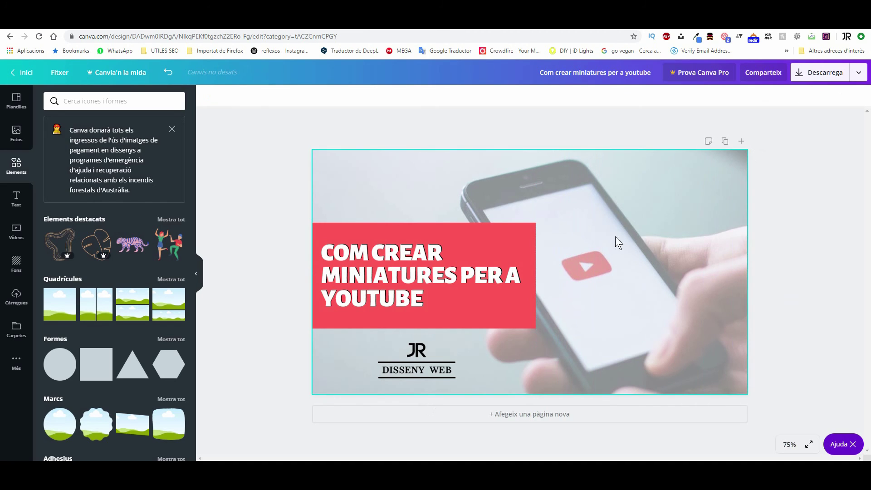
{"action": "left_click", "coordinate": [493, 289]}
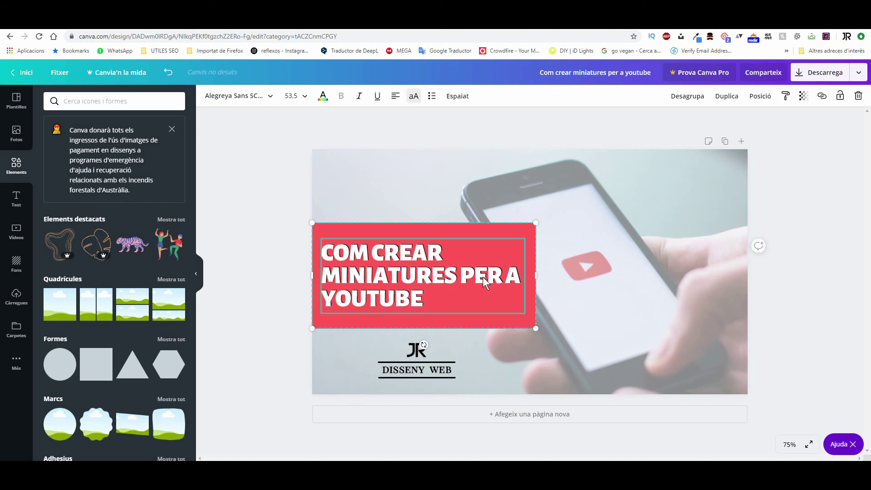
{"action": "mouse_move", "coordinate": [485, 276]}
{"action": "left_mouse_down"}
{"action": "mouse_move", "coordinate": [667, 226]}
{"action": "mouse_move", "coordinate": [706, 199]}
{"action": "mouse_move", "coordinate": [567, 209]}
{"action": "mouse_move", "coordinate": [478, 202]}
{"action": "mouse_move", "coordinate": [480, 279]}
{"action": "left_mouse_up"}
Step: Try the logo enlarged over the phone, shrink it back below the red block near the bottom-left corner, and dismiss the donation notice
{"action": "left_click_drag", "start_coordinate": [428, 362], "coordinate": [570, 337]}
{"action": "left_click_drag", "start_coordinate": [694, 263], "coordinate": [744, 238]}
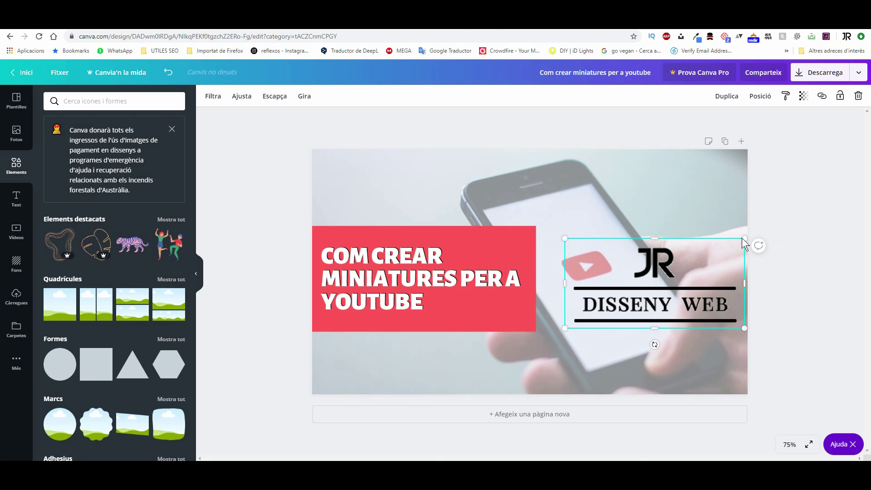
{"action": "left_click_drag", "start_coordinate": [743, 238], "coordinate": [377, 357]}
{"action": "left_click", "coordinate": [270, 287]}
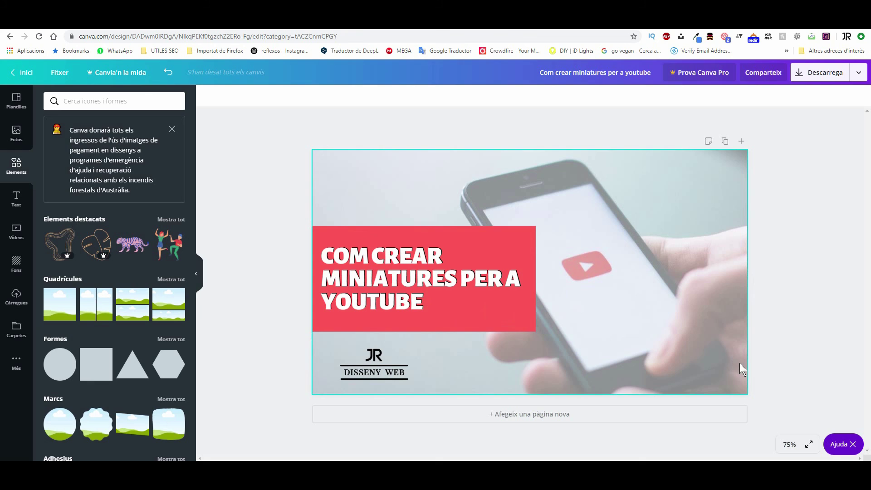
{"action": "left_click", "coordinate": [172, 130]}
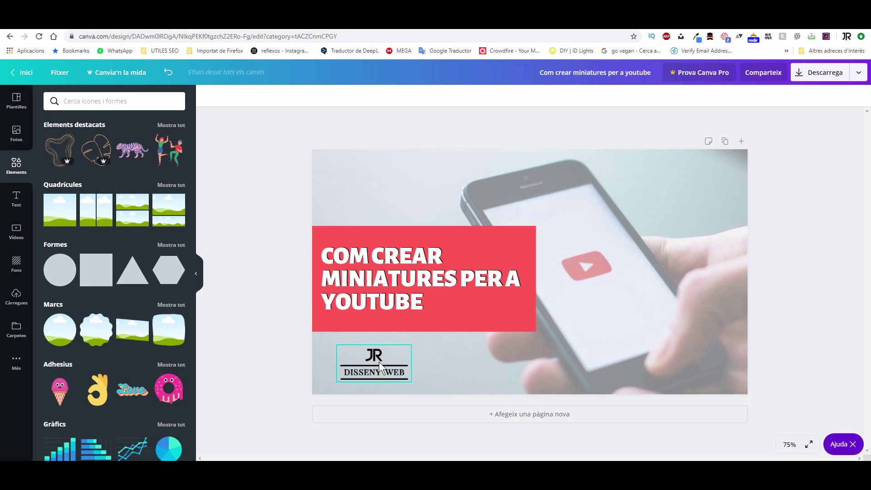
Step: Nudge the white headline text slightly right within the red block, relative to its black shadow
{"action": "left_click", "coordinate": [358, 306]}
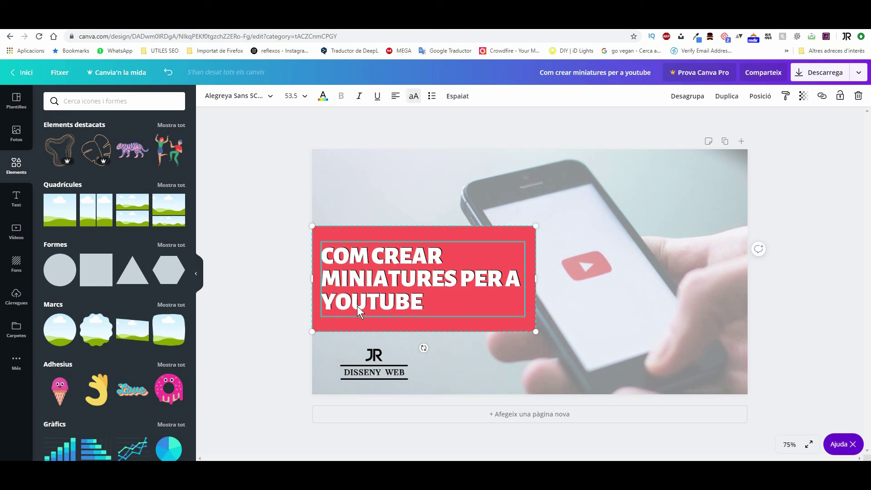
{"action": "left_click", "coordinate": [425, 303]}
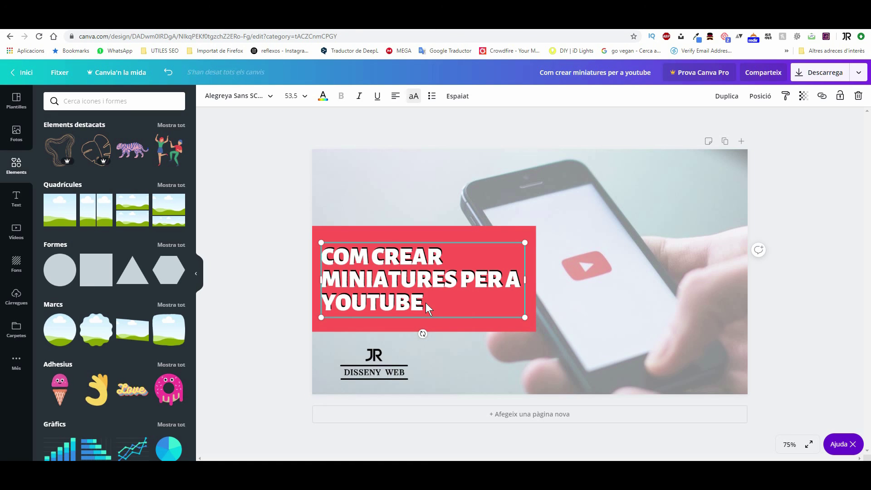
{"action": "key", "text": "Right"}
{"action": "key", "text": "Right"}
{"action": "key", "text": "Right"}
{"action": "key", "text": "Right"}
{"action": "key", "text": "Right"}
{"action": "key", "text": "Right"}
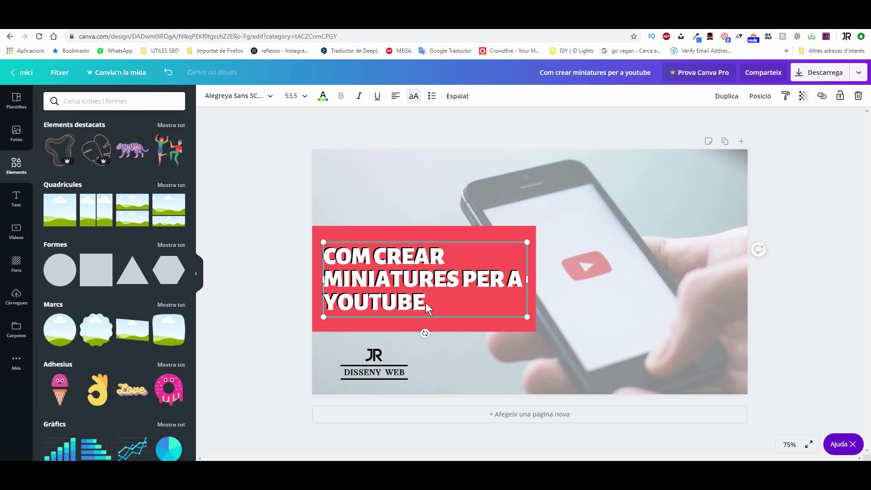
{"action": "left_click", "coordinate": [292, 271]}
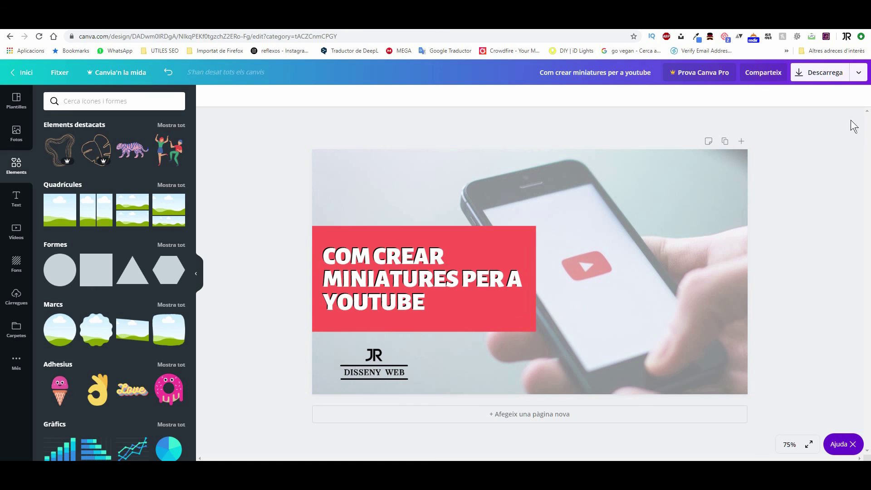
Step: Download the thumbnail as a JPG and dismiss the Canva Pro trial offer
{"action": "left_click", "coordinate": [833, 77]}
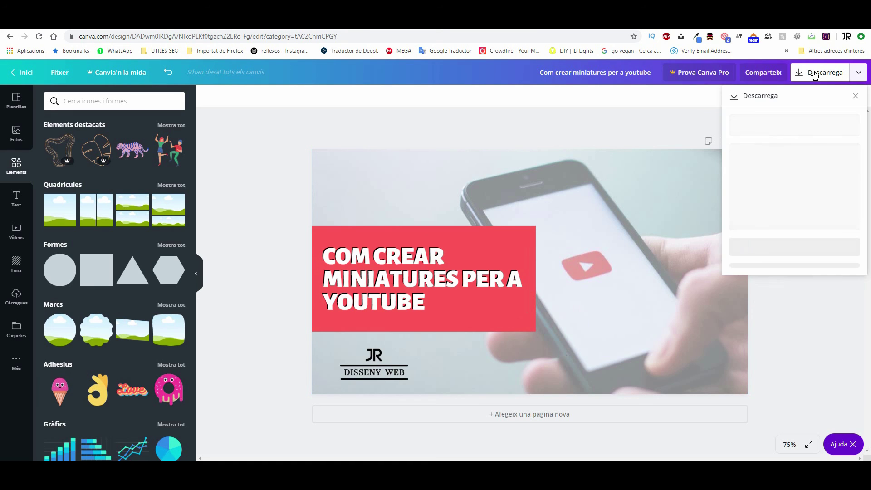
{"action": "left_click", "coordinate": [812, 138]}
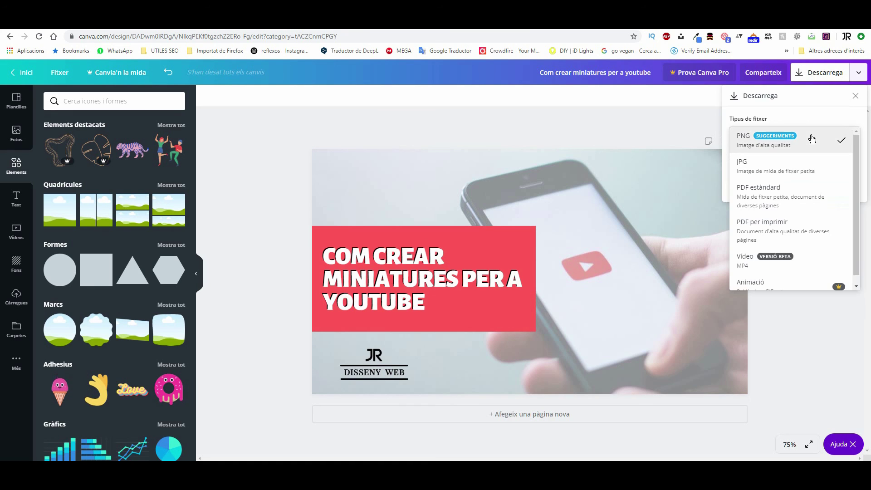
{"action": "left_click", "coordinate": [767, 171]}
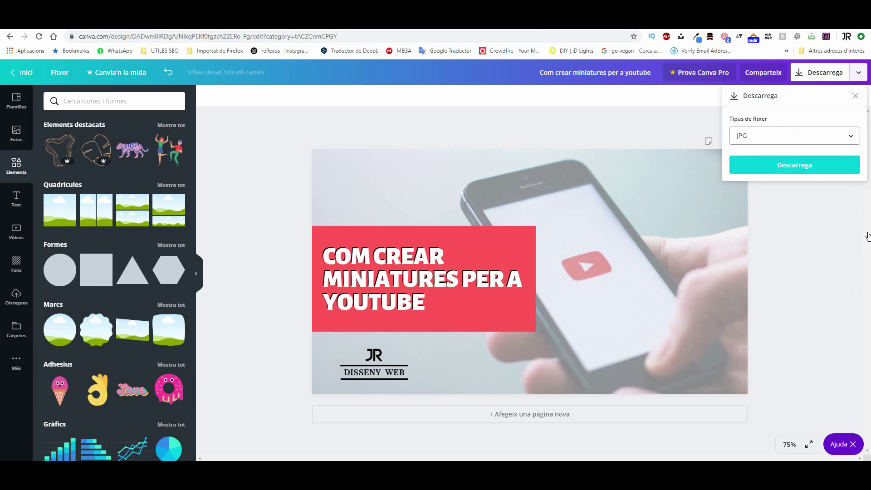
{"action": "left_click", "coordinate": [798, 164]}
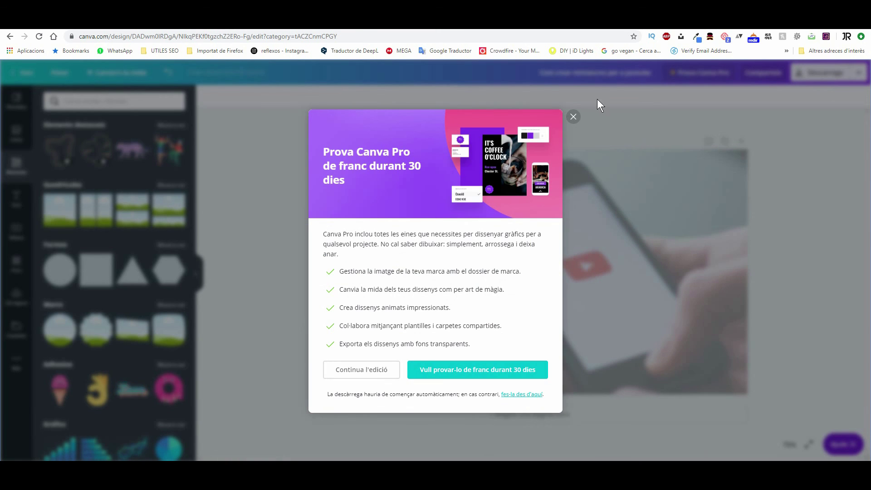
{"action": "left_click", "coordinate": [572, 117]}
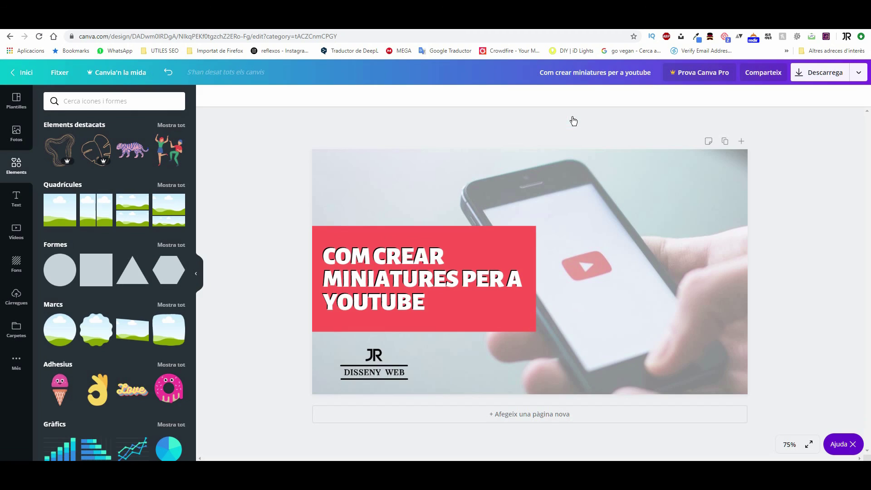